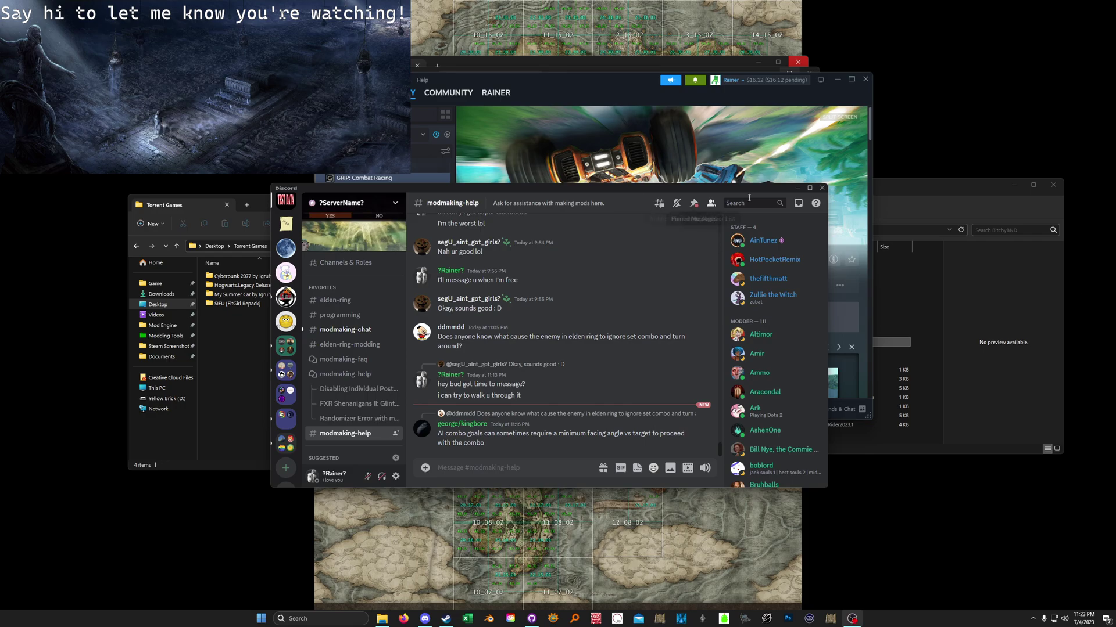
Minimize the Discord and Steam windows and the stacked Explorer windows.
{"action": "left_click", "coordinate": [797, 188]}
{"action": "left_click", "coordinate": [569, 86]}
{"action": "left_click_drag", "start_coordinate": [569, 87], "coordinate": [527, 112]}
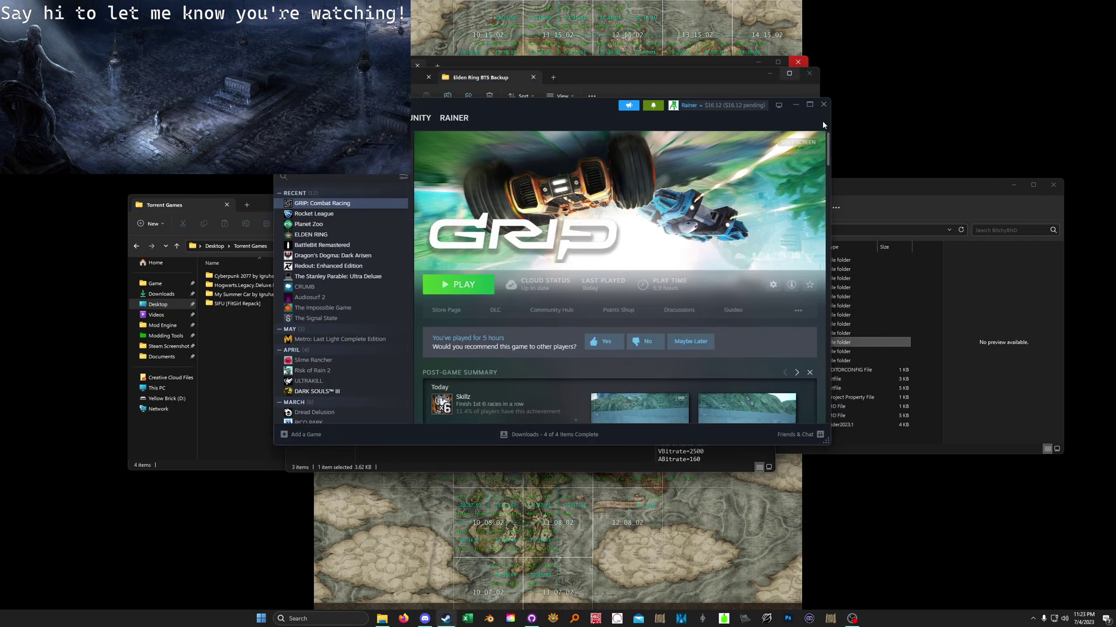
{"action": "left_click", "coordinate": [795, 105]}
{"action": "left_click", "coordinate": [769, 73]}
{"action": "left_click", "coordinate": [769, 73]}
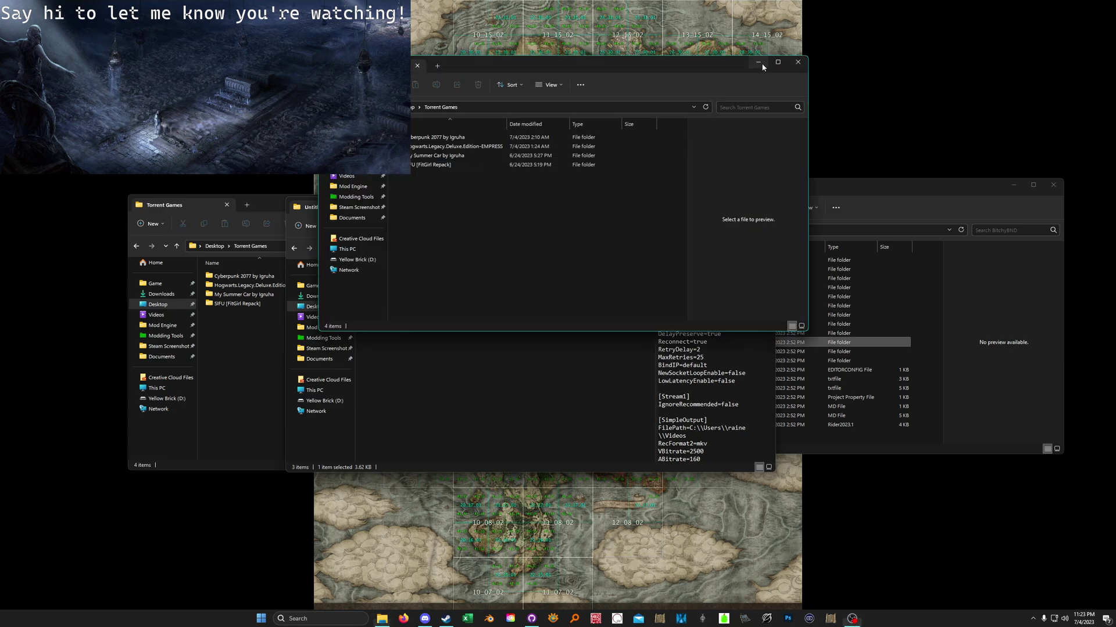
{"action": "left_click", "coordinate": [757, 61]}
Minimize the Untitled, GitHub Desktop and Torrent Games windows, then centre the BitchyBND folder.
{"action": "left_click", "coordinate": [726, 202]}
{"action": "left_click", "coordinate": [718, 167]}
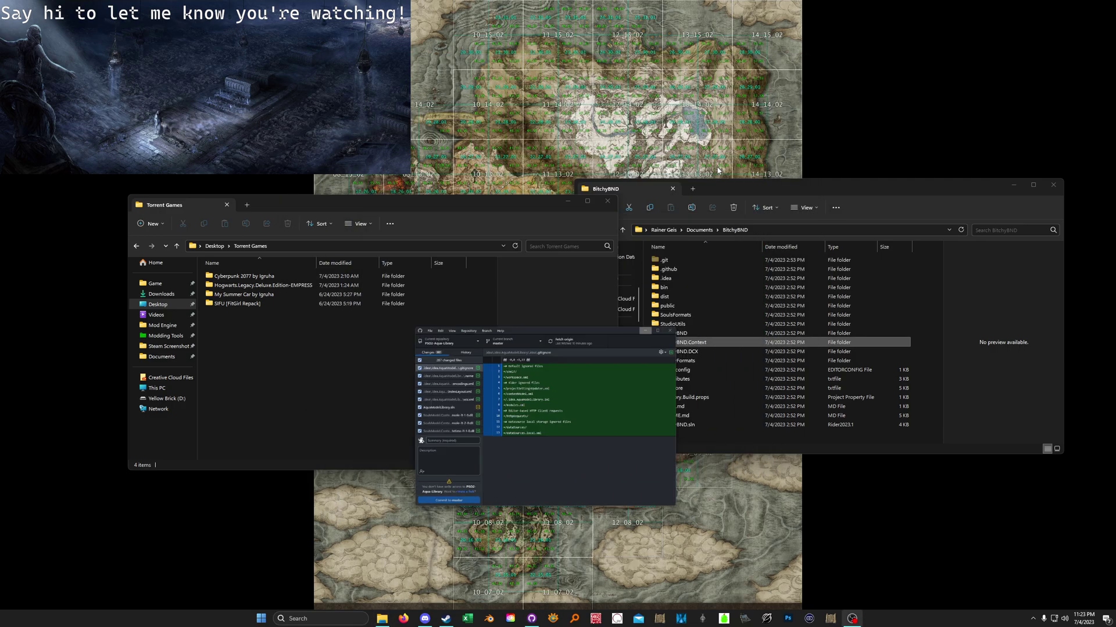
{"action": "left_click_drag", "start_coordinate": [542, 202], "coordinate": [472, 208]}
{"action": "left_click", "coordinate": [494, 205]}
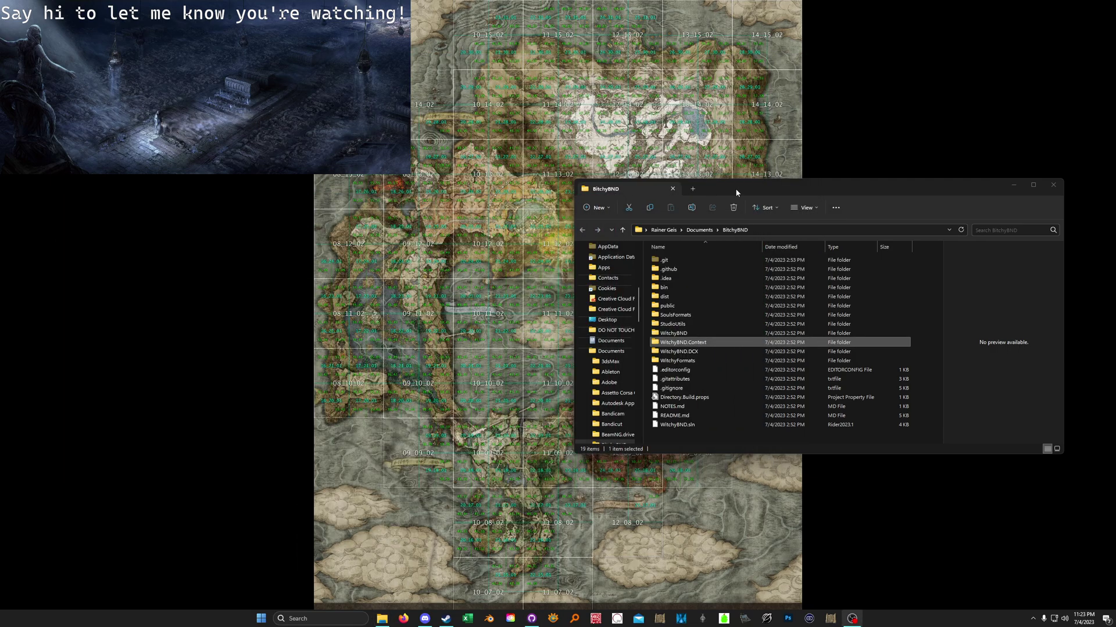
{"action": "left_click_drag", "start_coordinate": [739, 192], "coordinate": [453, 174]}
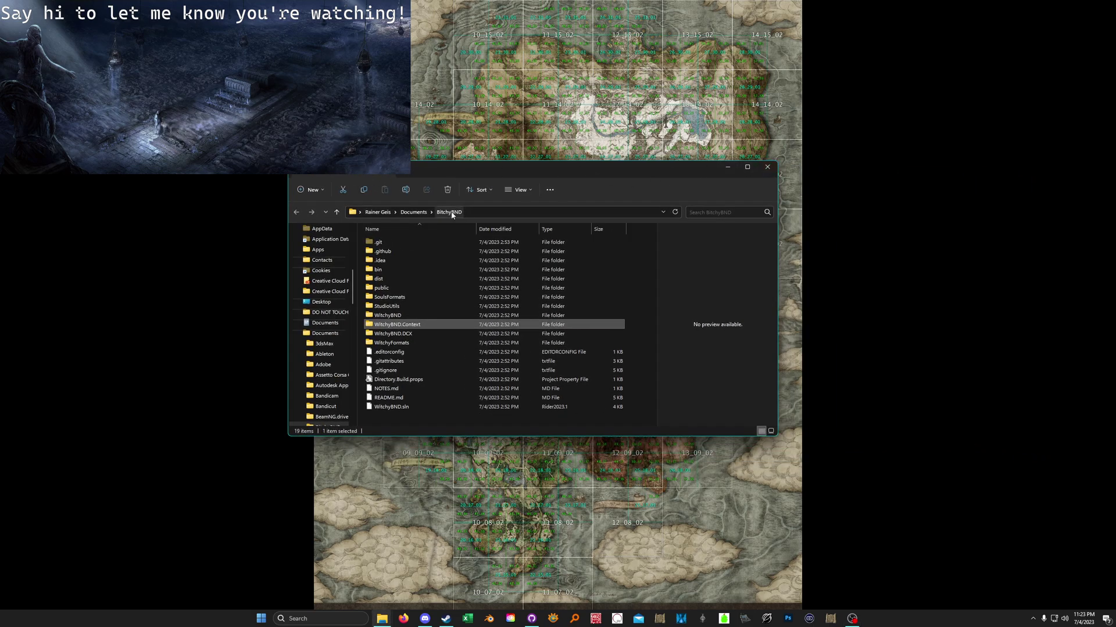
Open Elden Ring's Game folder from Quick Access and peek into its chr folder.
{"action": "scroll", "coordinate": [331, 285], "scroll_direction": "up", "scroll_amount": 3}
{"action": "scroll", "coordinate": [331, 312], "scroll_direction": "up", "scroll_amount": 5}
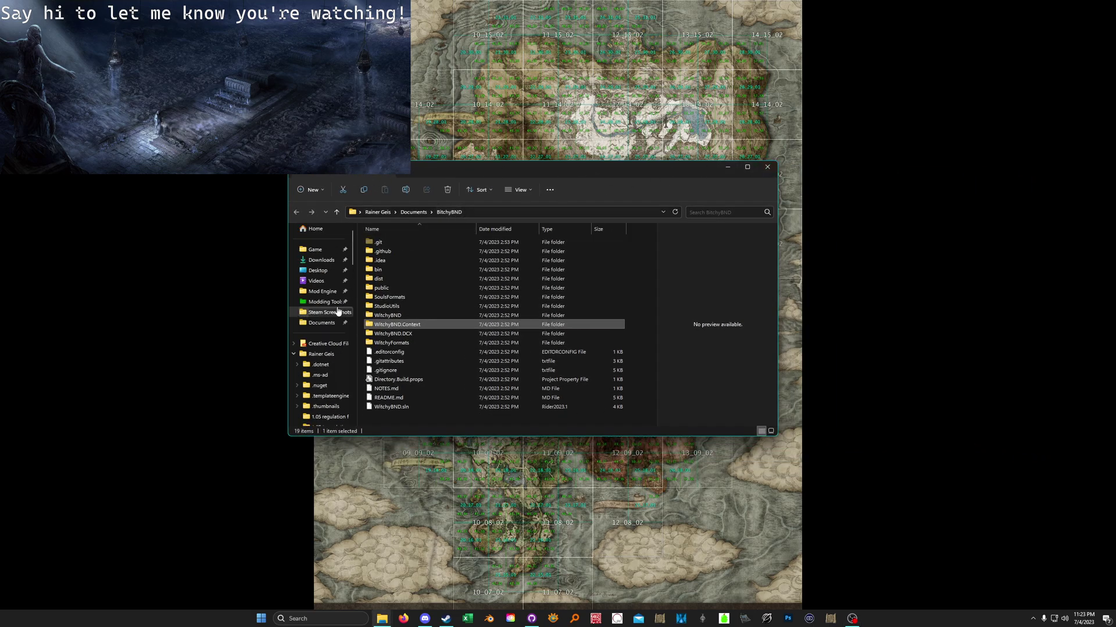
{"action": "left_click", "coordinate": [316, 250]}
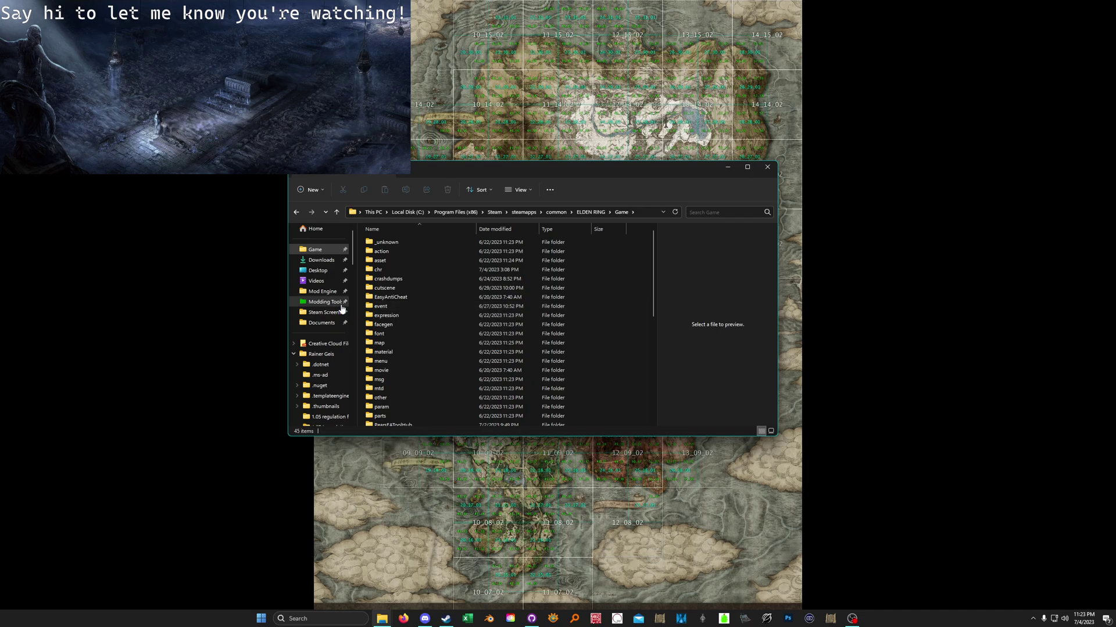
{"action": "double_click", "coordinate": [410, 268]}
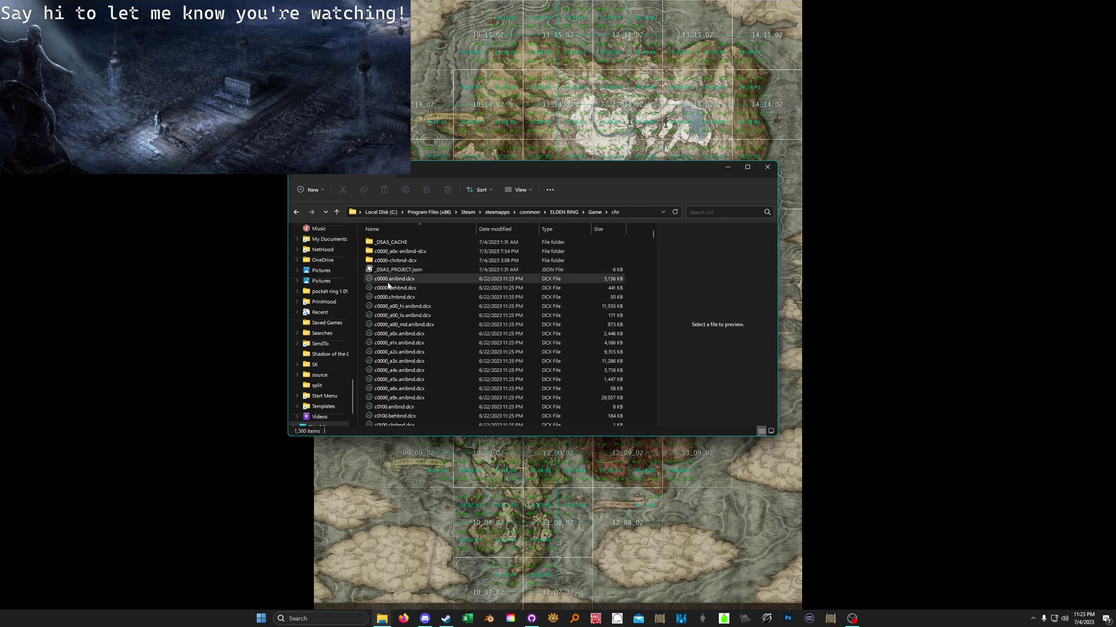
{"action": "left_click", "coordinate": [595, 212]}
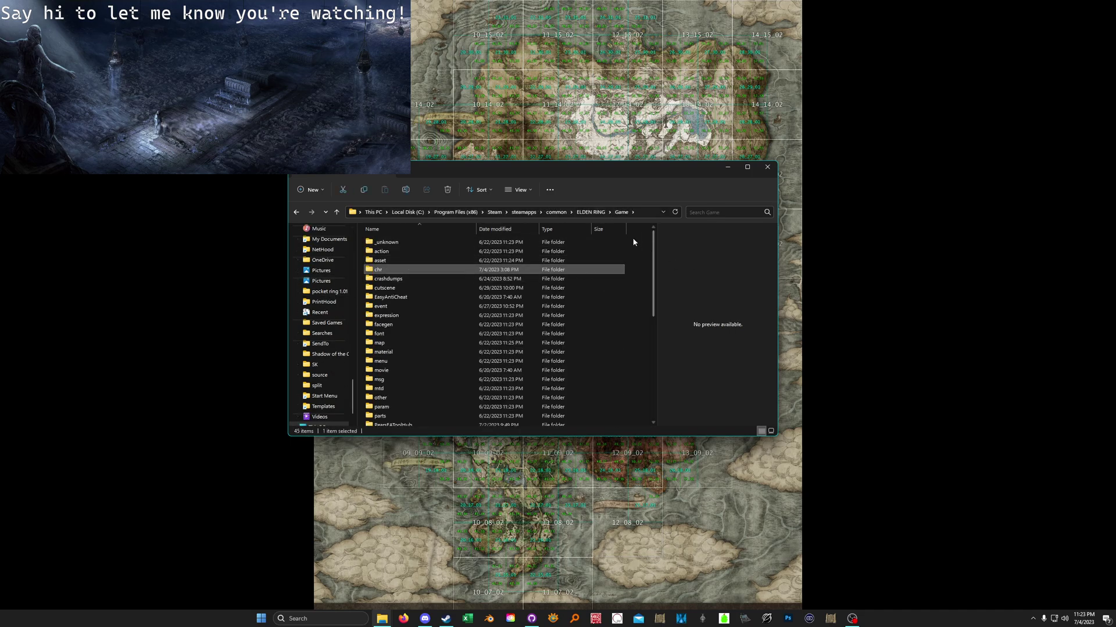
Reopen the chr folder and scroll the file list to the c2010 character files.
{"action": "left_click_drag", "start_coordinate": [639, 234], "coordinate": [370, 328]}
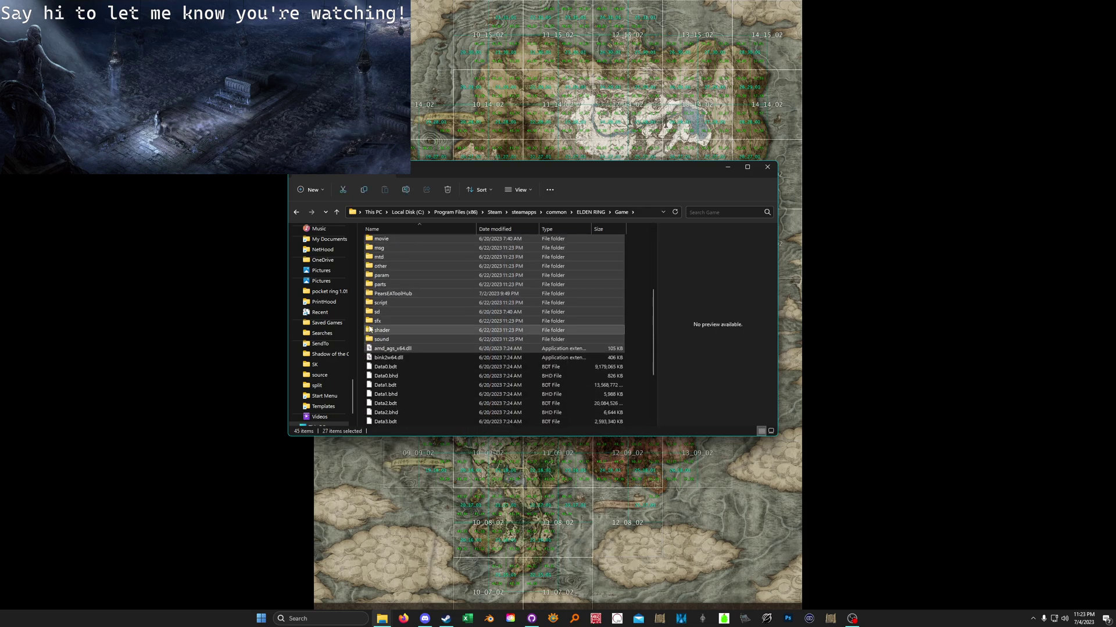
{"action": "scroll", "coordinate": [370, 329], "scroll_direction": "down", "scroll_amount": 1}
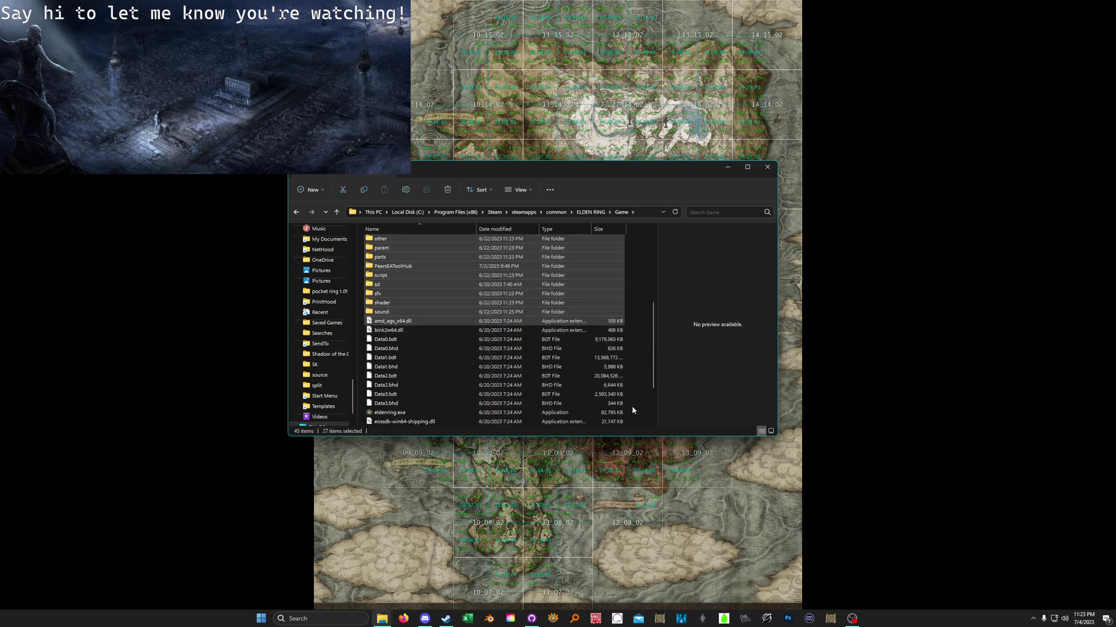
{"action": "left_click_drag", "start_coordinate": [634, 424], "coordinate": [623, 278]}
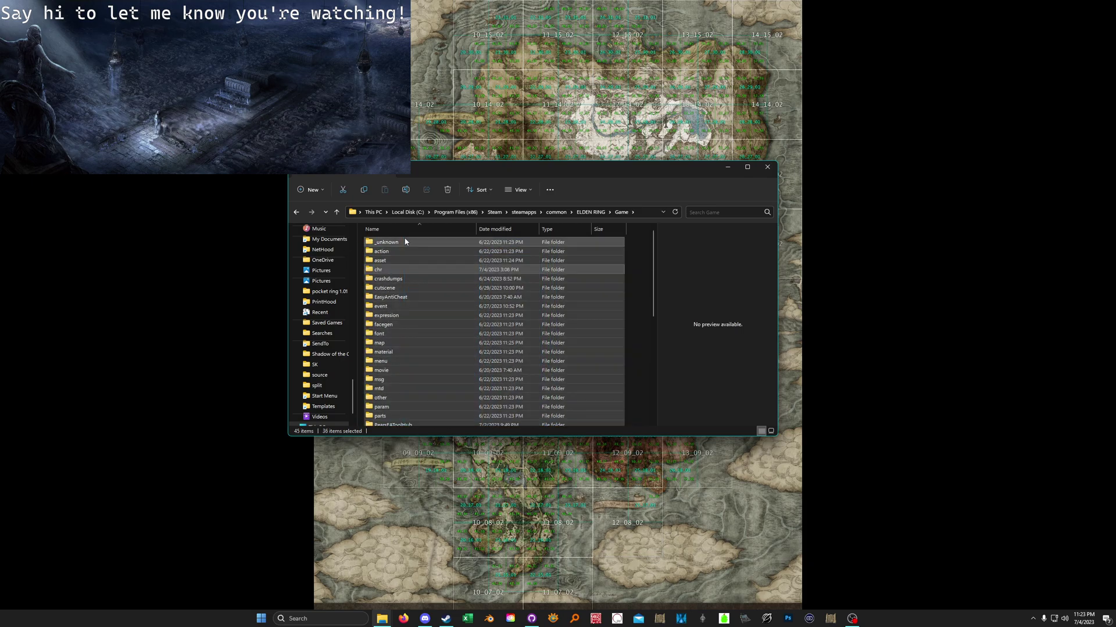
{"action": "left_click", "coordinate": [445, 272]}
{"action": "double_click", "coordinate": [441, 271]}
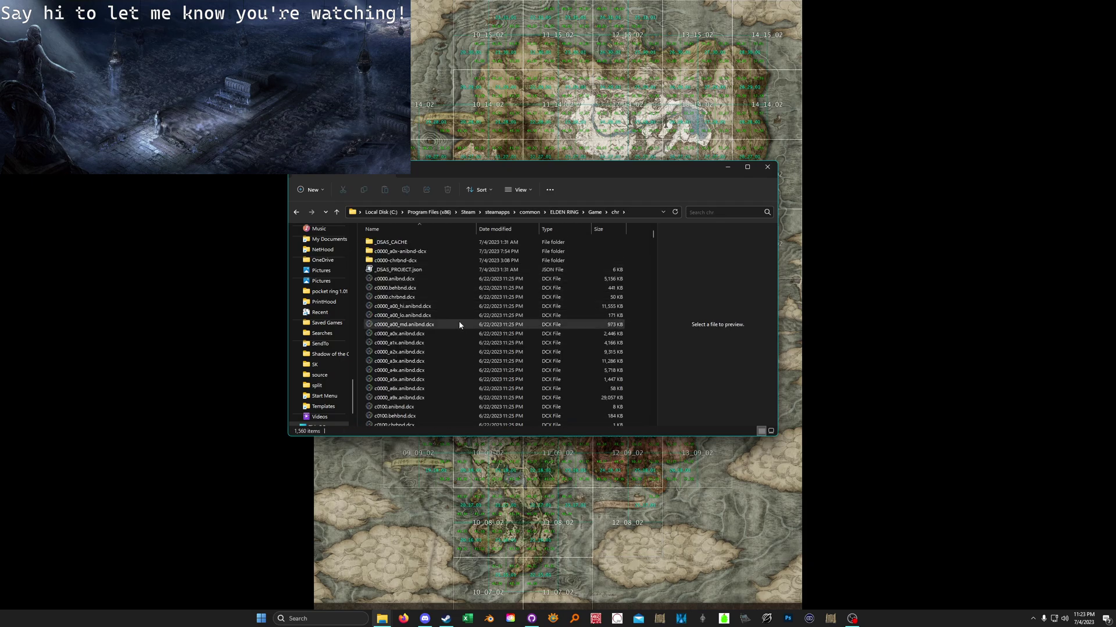
{"action": "scroll", "coordinate": [449, 304], "scroll_direction": "down", "scroll_amount": 20}
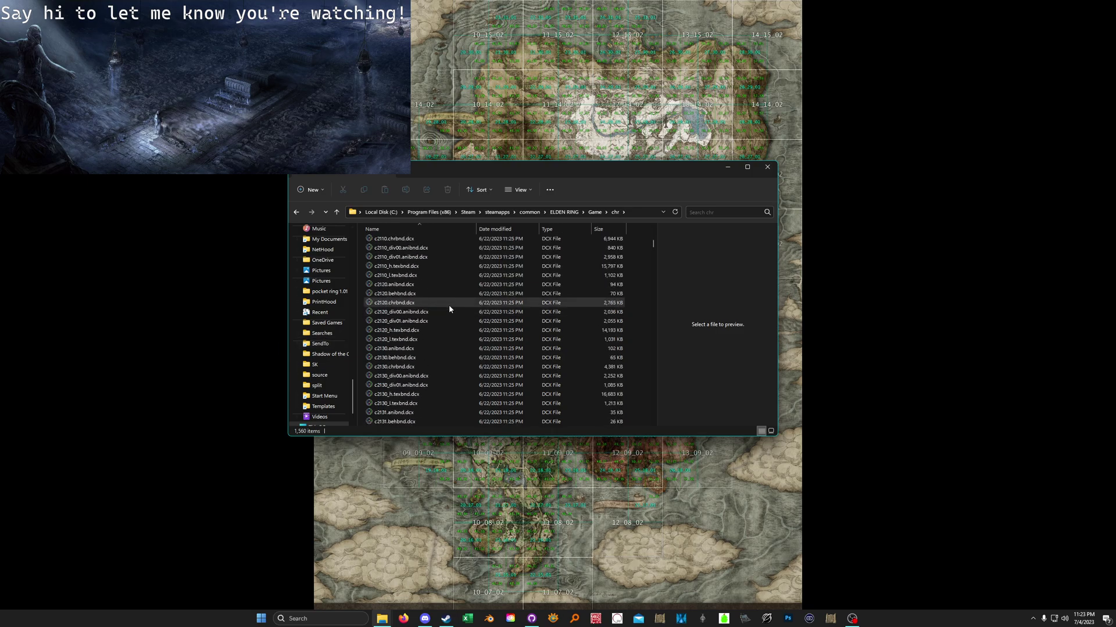
{"action": "scroll", "coordinate": [407, 294], "scroll_direction": "up", "scroll_amount": 4}
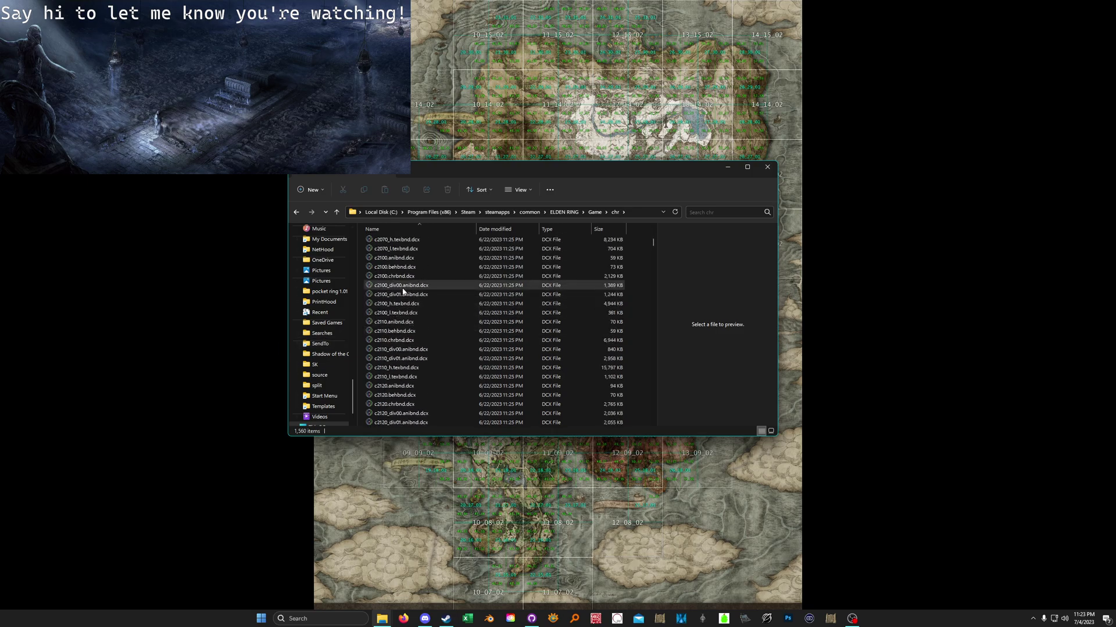
{"action": "scroll", "coordinate": [404, 290], "scroll_direction": "up", "scroll_amount": 8}
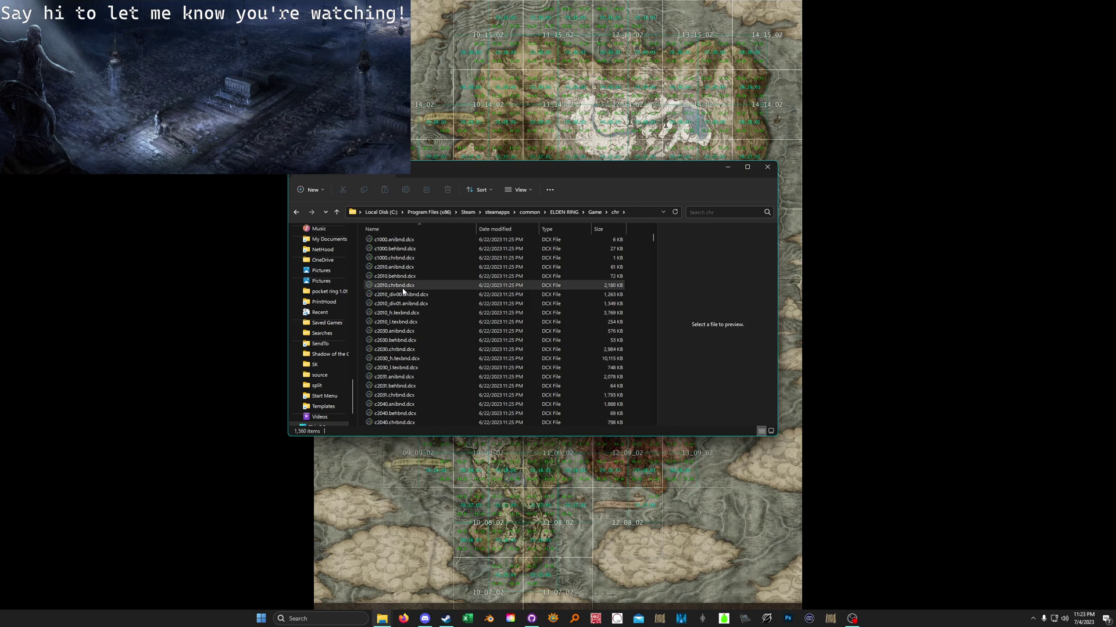
Unpack c2010.chrbnd.dcx with WitchyBND and open the new c2010-chrbnd-dcx folder.
{"action": "right_click", "coordinate": [403, 289]}
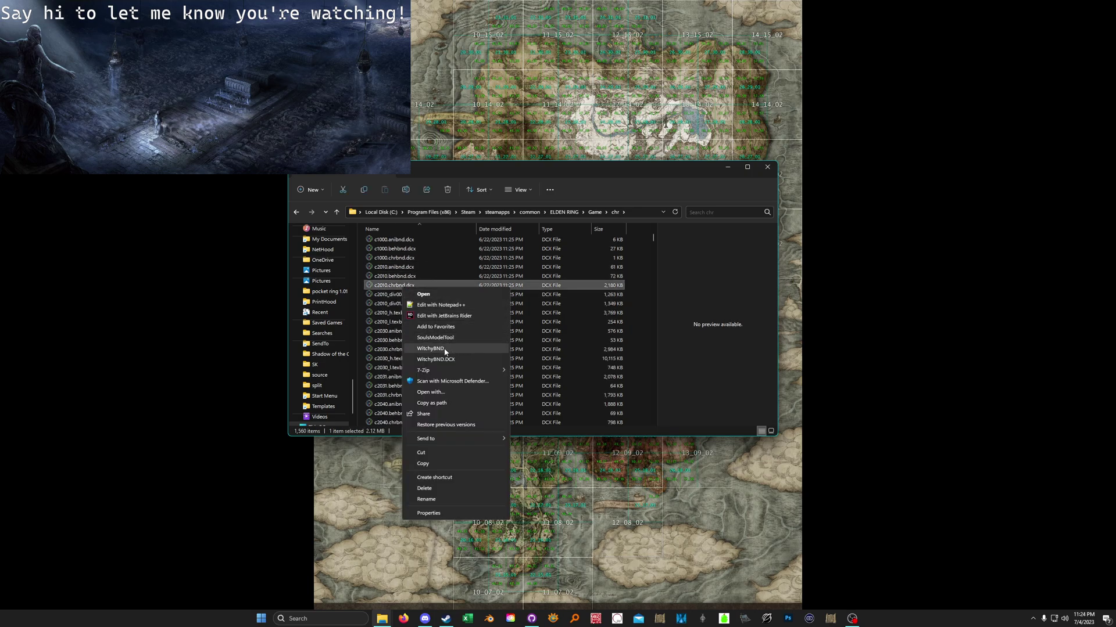
{"action": "left_click", "coordinate": [443, 349]}
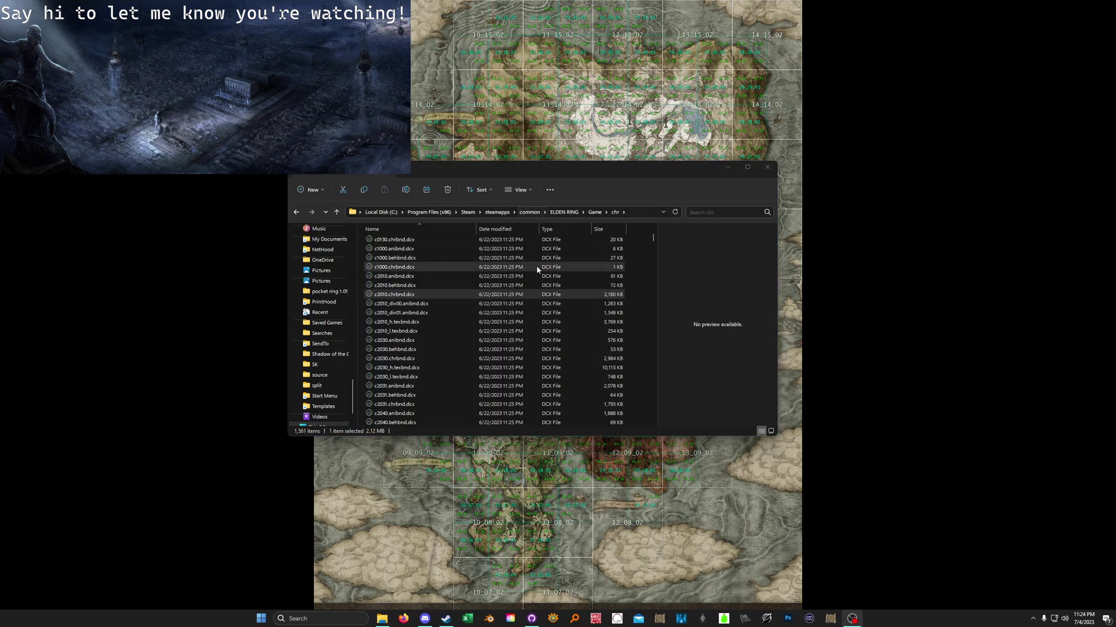
{"action": "scroll", "coordinate": [424, 274], "scroll_direction": "up", "scroll_amount": 10}
{"action": "double_click", "coordinate": [414, 270]}
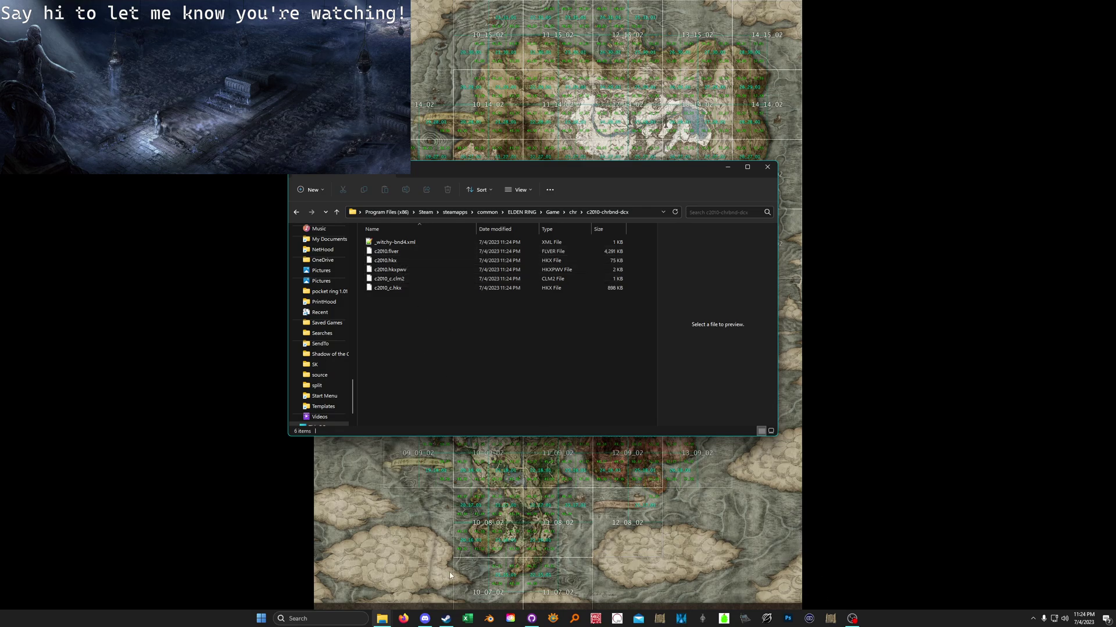
Go to github.com in the web browser.
{"action": "left_click", "coordinate": [404, 618]}
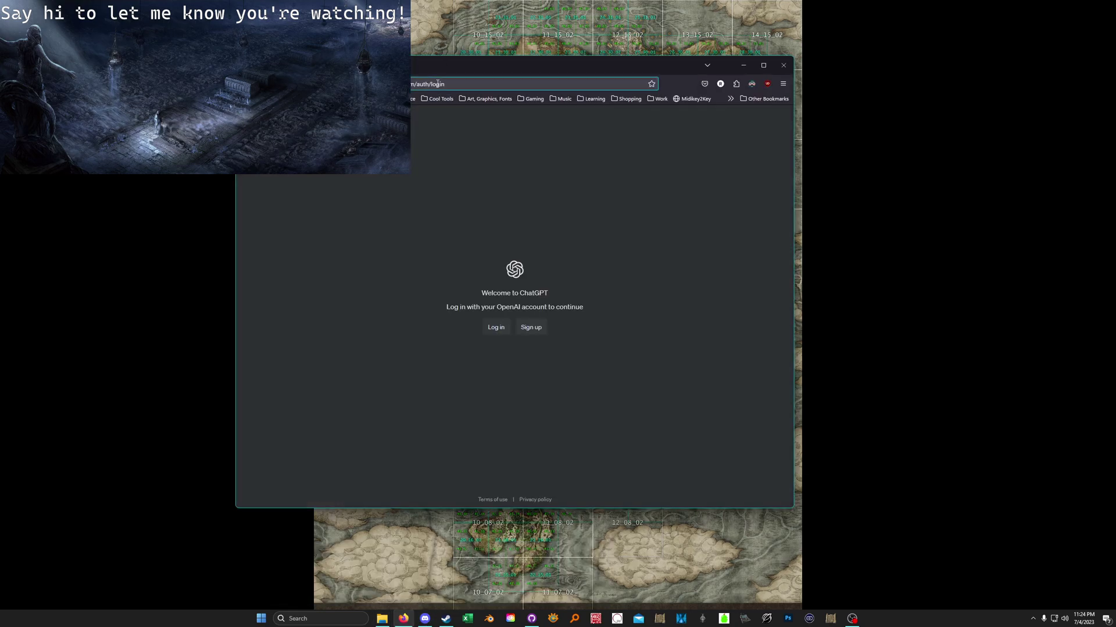
{"action": "left_click", "coordinate": [438, 84]}
{"action": "type", "text": "github.com"}
{"action": "key", "text": "Return"}
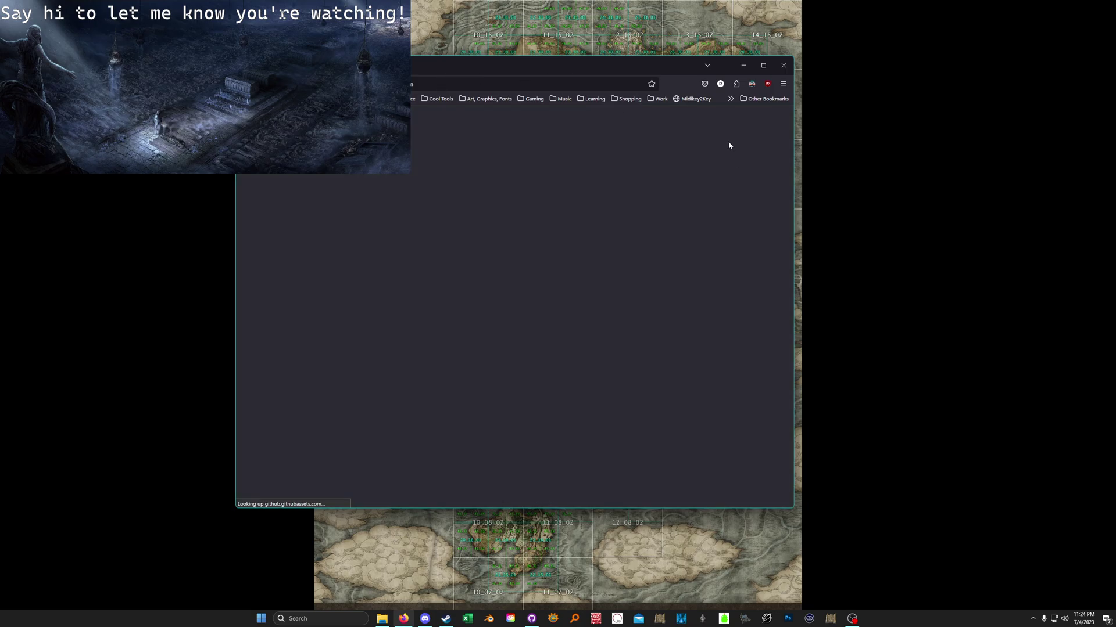
Open the starred PSO2-Aqua-Library repository from the account's starred list.
{"action": "left_click", "coordinate": [779, 118]}
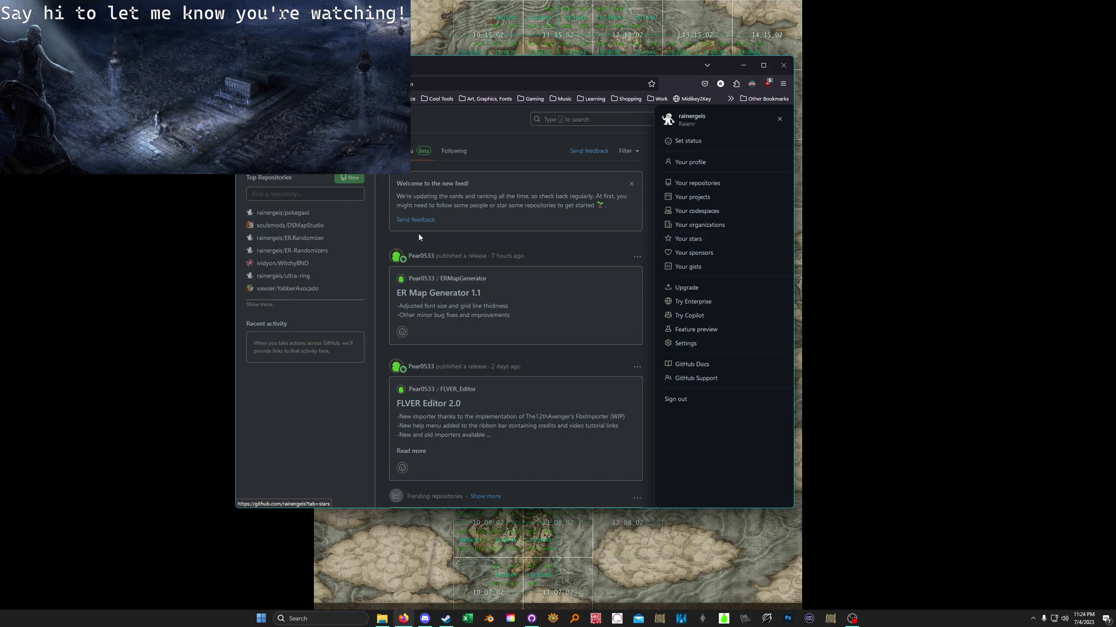
{"action": "left_click", "coordinate": [688, 239]}
{"action": "scroll", "coordinate": [434, 305], "scroll_direction": "down", "scroll_amount": 1}
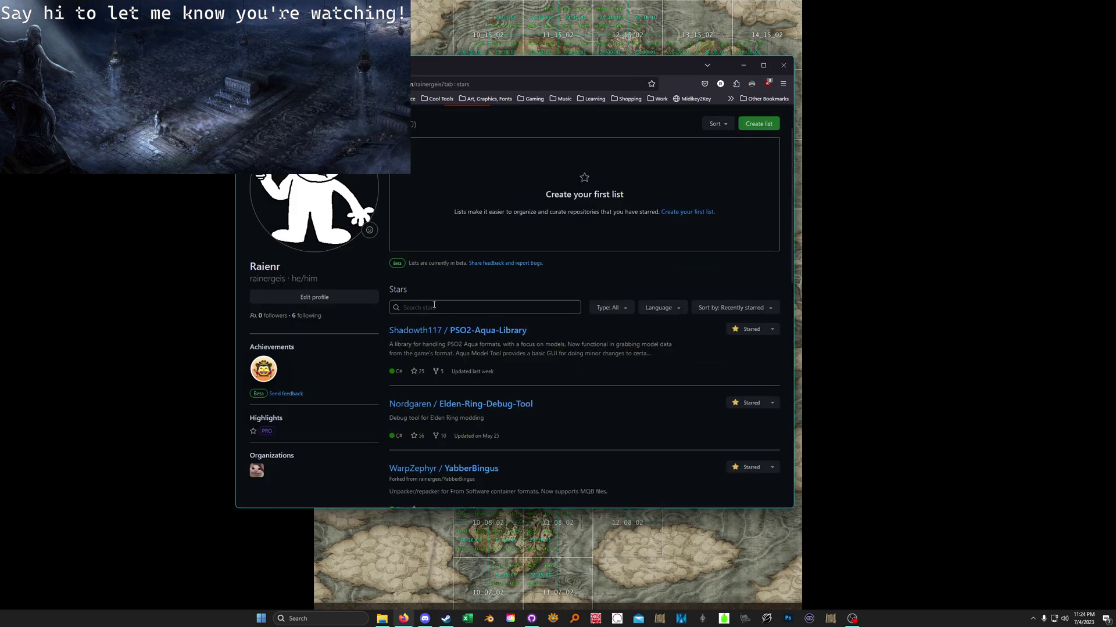
{"action": "left_click", "coordinate": [458, 331]}
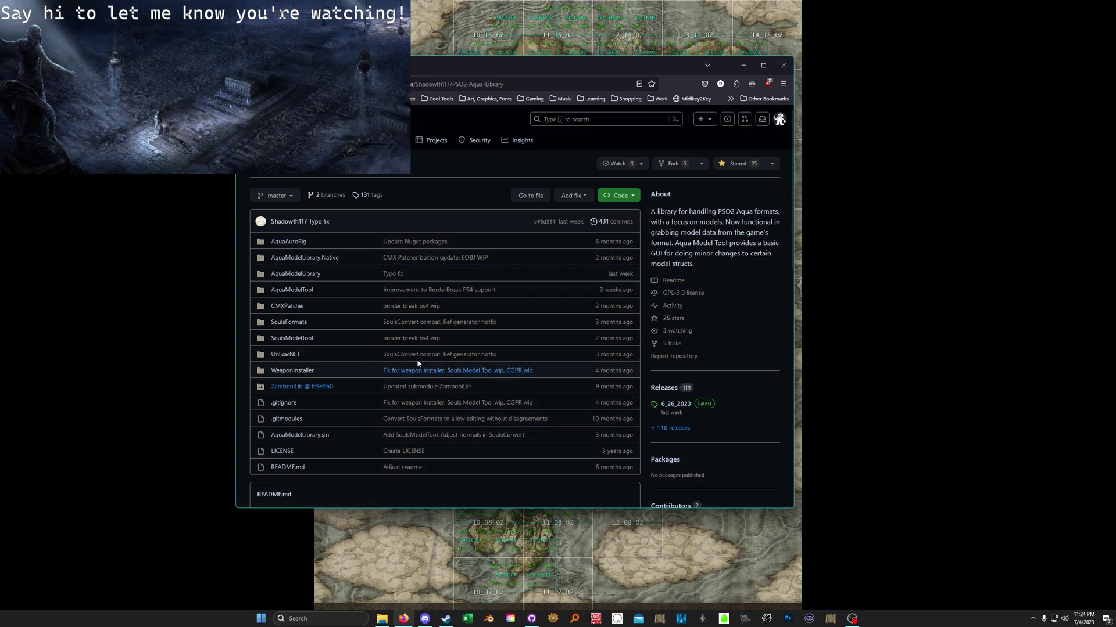
Check the Code options, then open the latest 6_26_2023 release.
{"action": "left_click", "coordinate": [629, 197]}
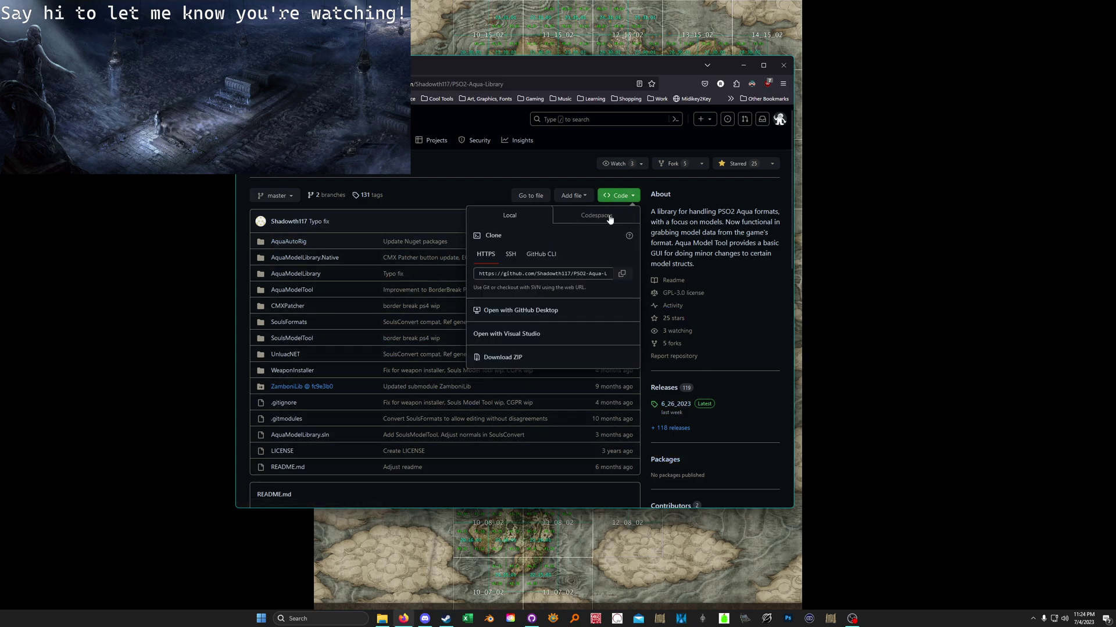
{"action": "left_click", "coordinate": [783, 448]}
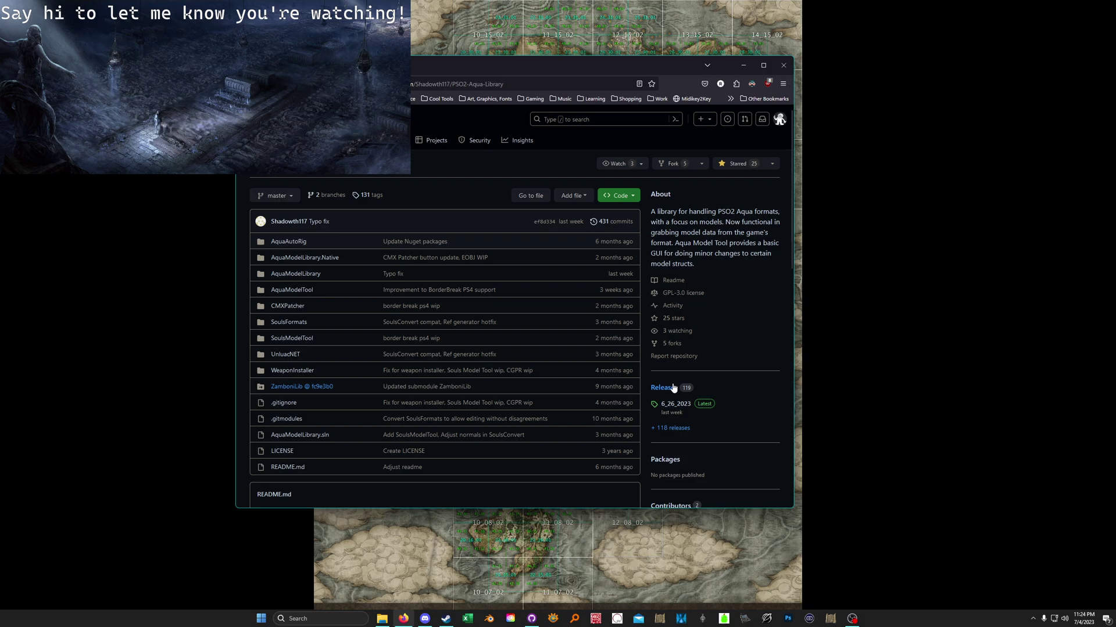
{"action": "left_click", "coordinate": [676, 405]}
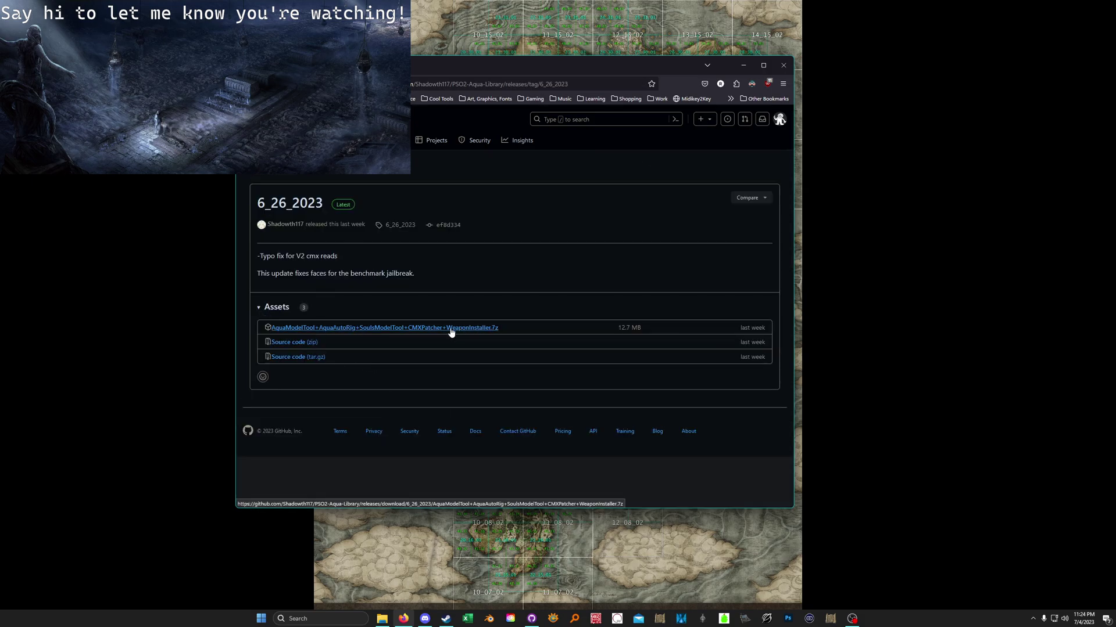
Arrange the browser and c2010-chrbnd-dcx windows and collapse the user profile folder tree.
{"action": "left_click_drag", "start_coordinate": [645, 68], "coordinate": [465, 87]}
{"action": "left_click", "coordinate": [657, 167]}
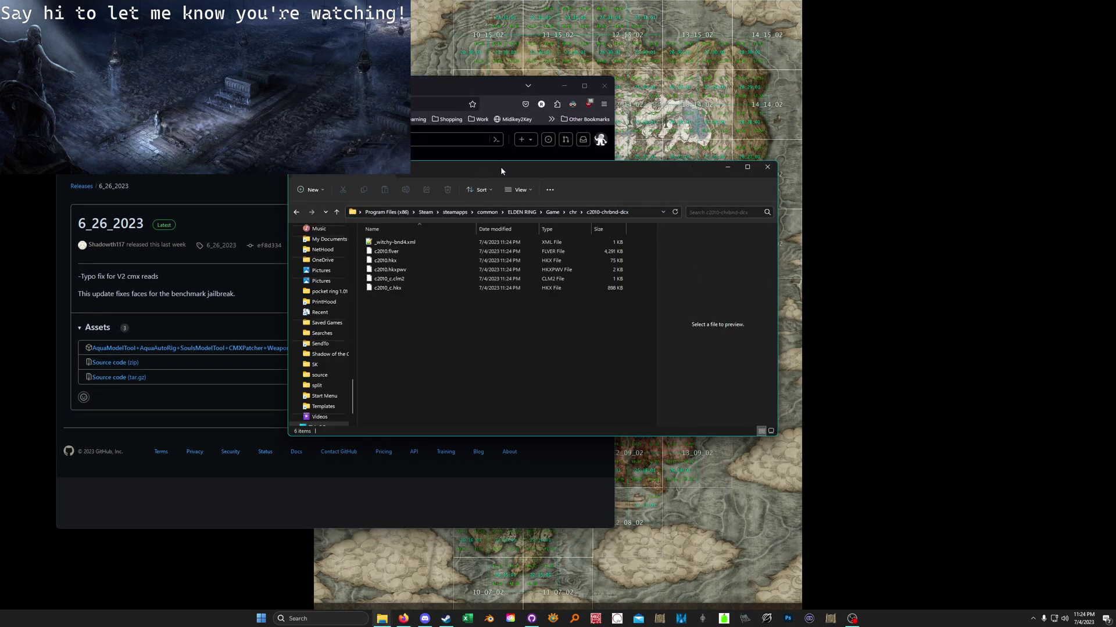
{"action": "left_click_drag", "start_coordinate": [501, 167], "coordinate": [661, 169]}
{"action": "scroll", "coordinate": [470, 332], "scroll_direction": "up", "scroll_amount": 10}
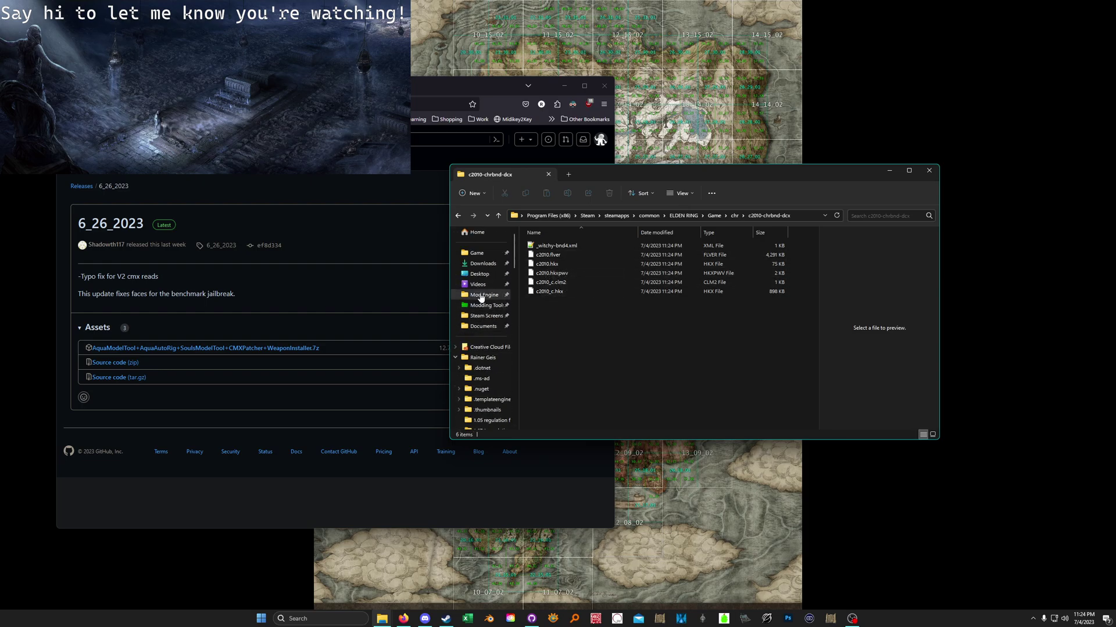
{"action": "left_click", "coordinate": [456, 357]}
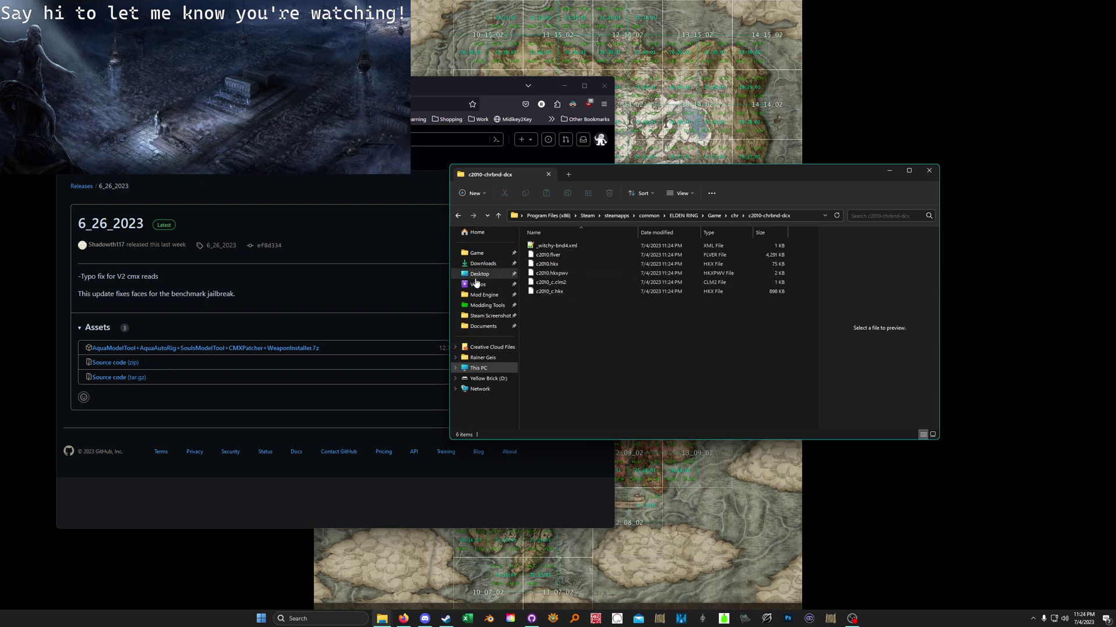
Open Modding Tools > Aqua Model Tools in a new window and drop c2010.flver onto SoulsModelTool.exe.
{"action": "right_click", "coordinate": [478, 304]}
{"action": "left_click", "coordinate": [510, 334]}
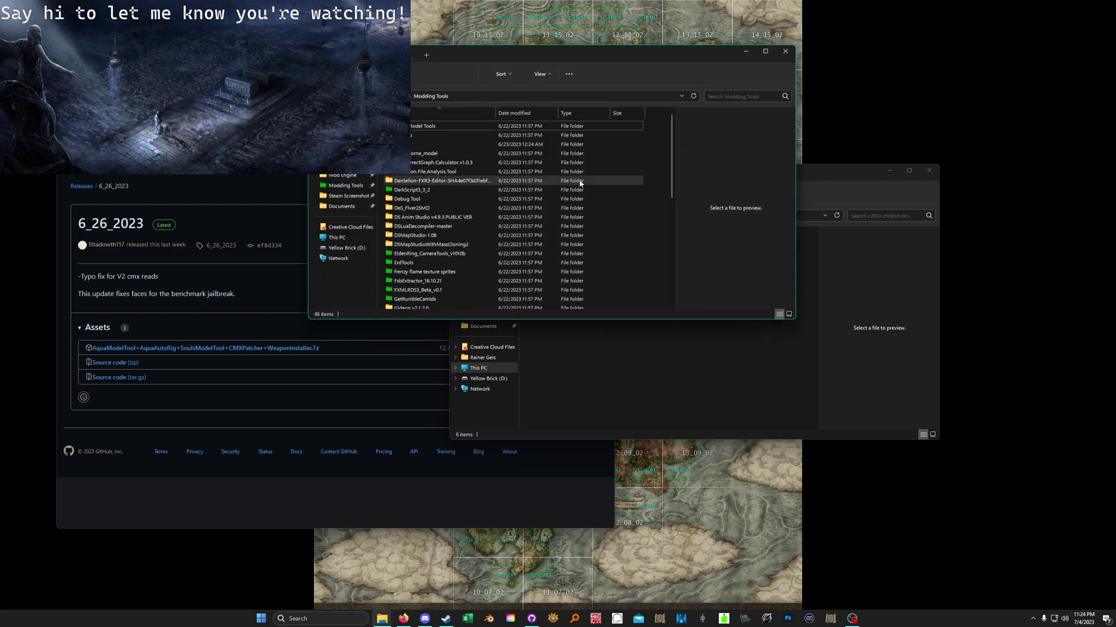
{"action": "left_click_drag", "start_coordinate": [610, 50], "coordinate": [296, 127]}
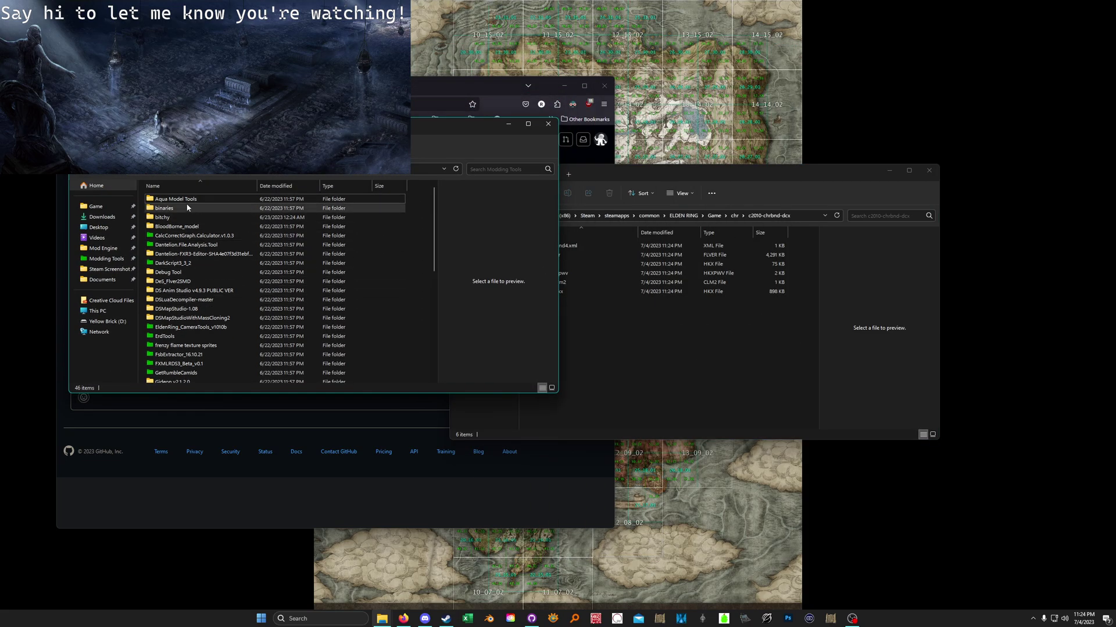
{"action": "double_click", "coordinate": [190, 199]}
{"action": "scroll", "coordinate": [184, 281], "scroll_direction": "down", "scroll_amount": 5}
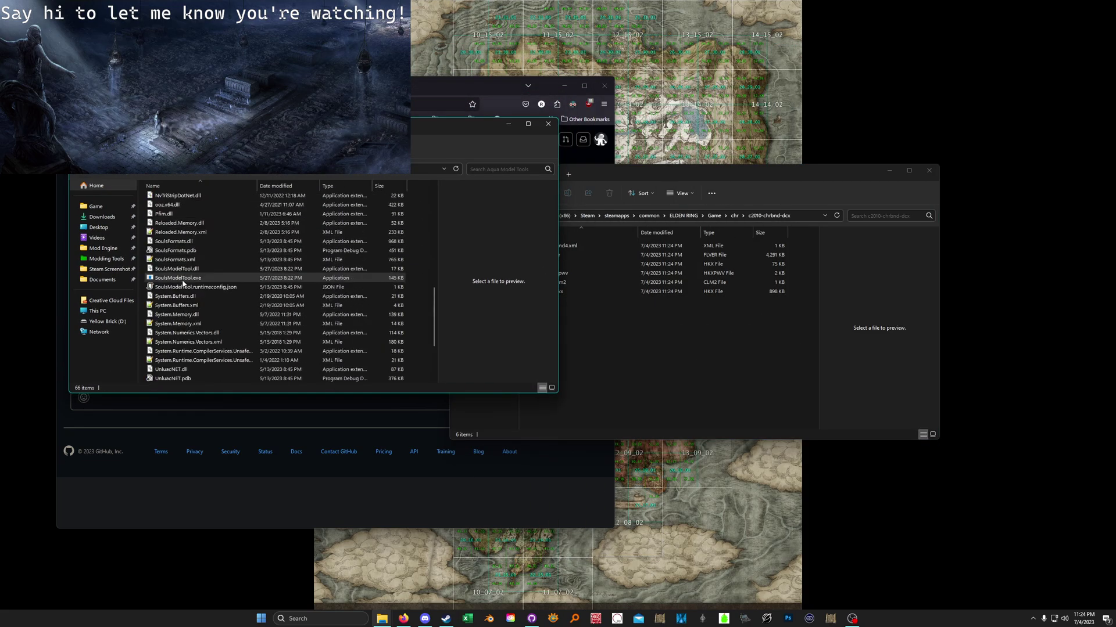
{"action": "scroll", "coordinate": [184, 282], "scroll_direction": "down", "scroll_amount": 7}
{"action": "left_click", "coordinate": [719, 343]}
{"action": "left_click_drag", "start_coordinate": [548, 255], "coordinate": [612, 342]}
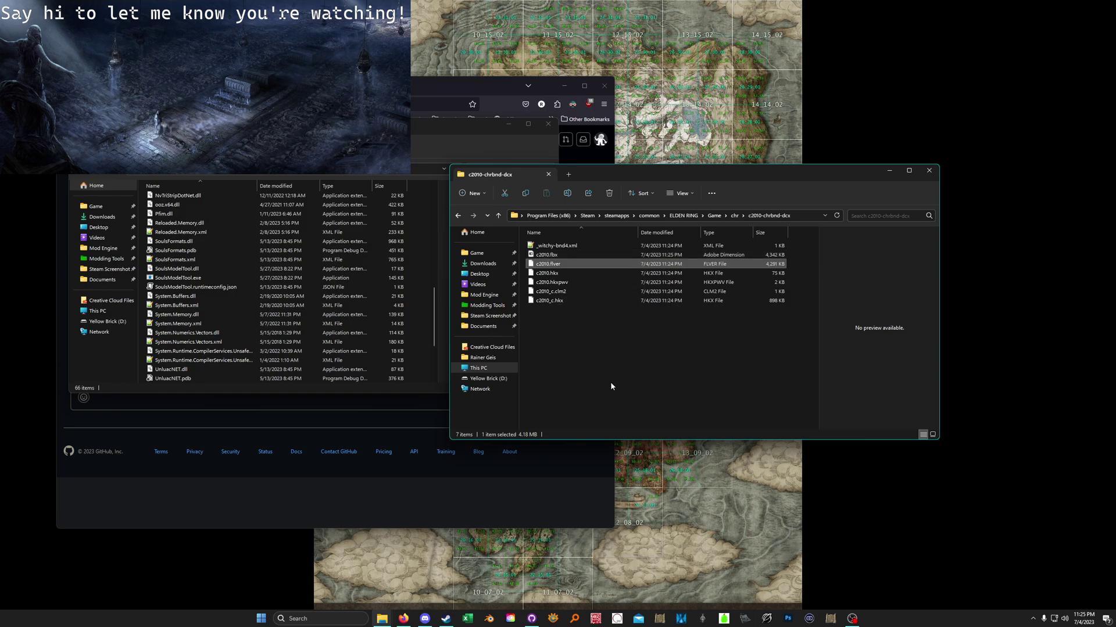
Launch Blender, delete the default Camera, Cube and Light, and open File > Import.
{"action": "left_click", "coordinate": [488, 619]}
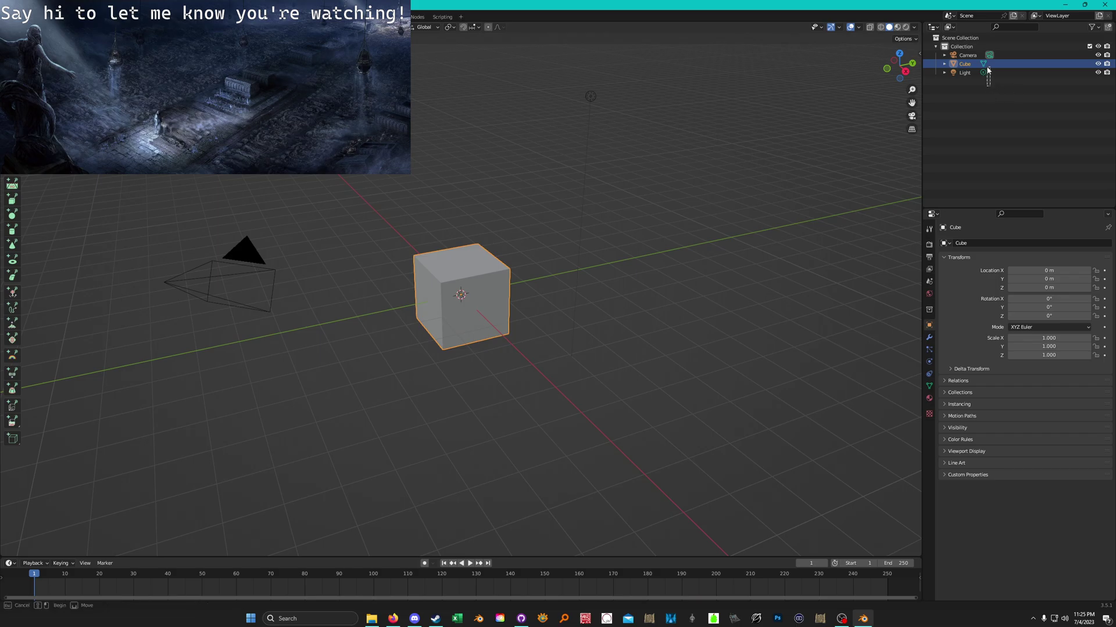
{"action": "left_click_drag", "start_coordinate": [984, 46], "coordinate": [984, 48]}
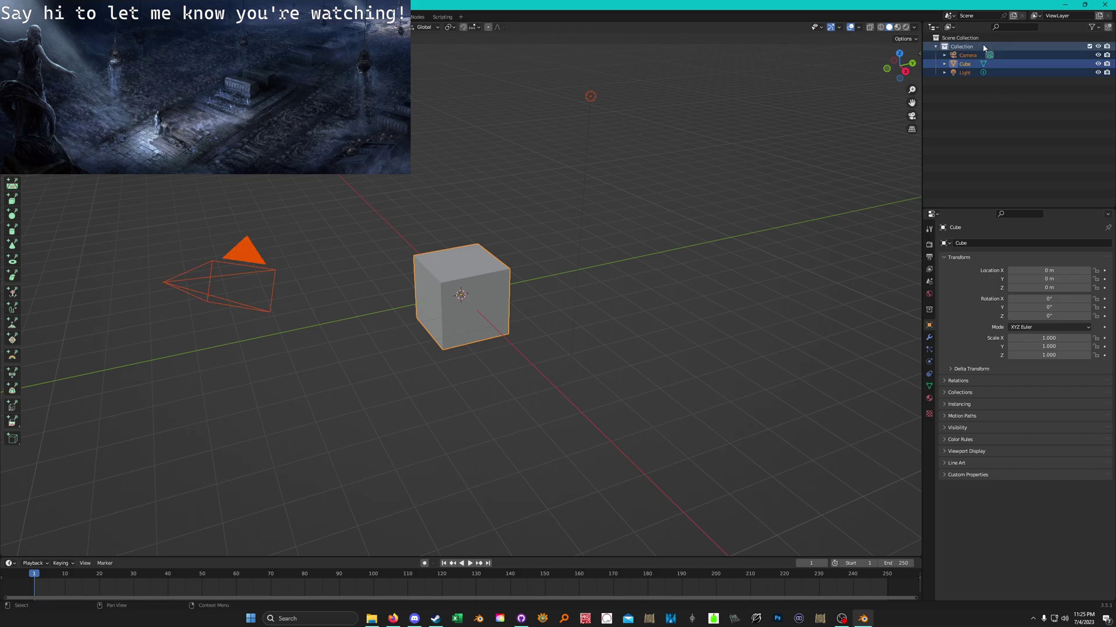
{"action": "key", "text": "Delete"}
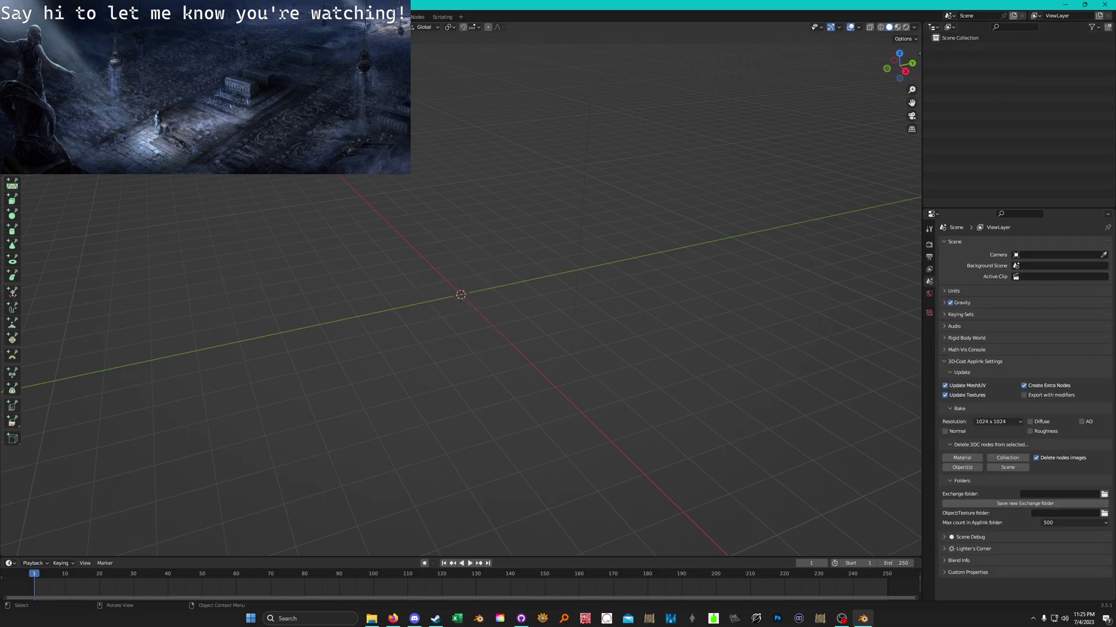
{"action": "left_click", "coordinate": [21, 16]}
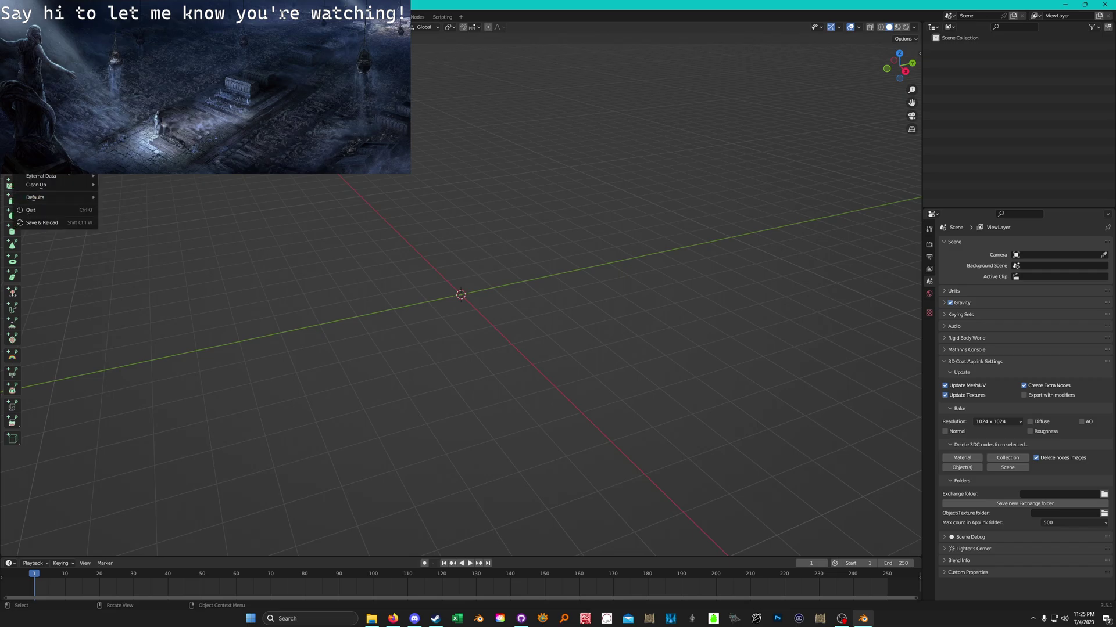
{"action": "mouse_move", "coordinate": [58, 155]}
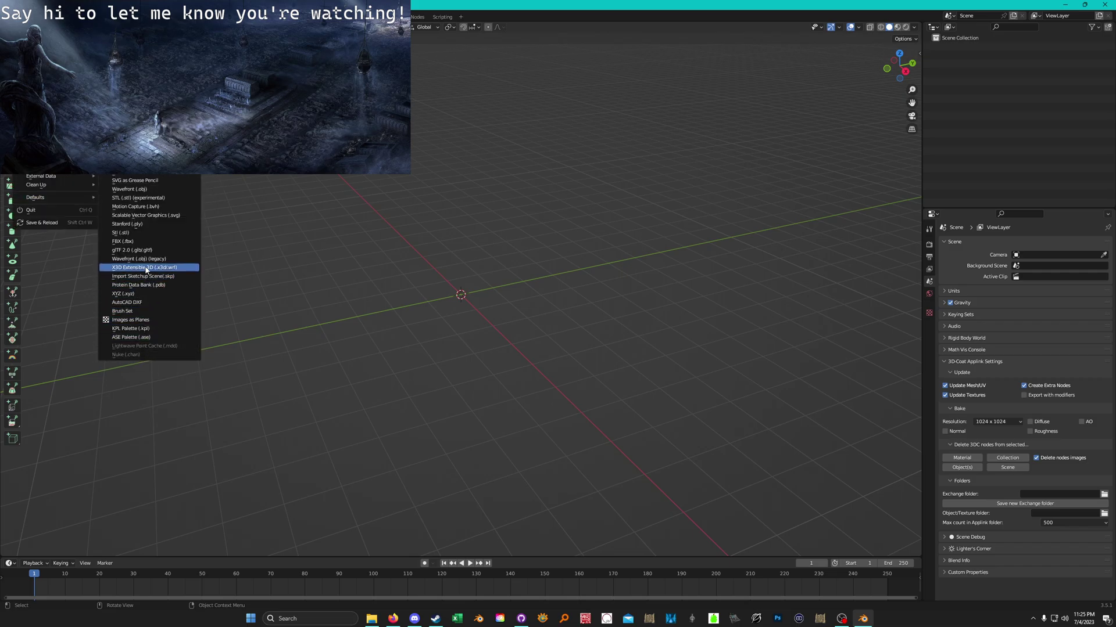
Choose FBX import and browse the Desktop in the file browser.
{"action": "left_click", "coordinate": [148, 242]}
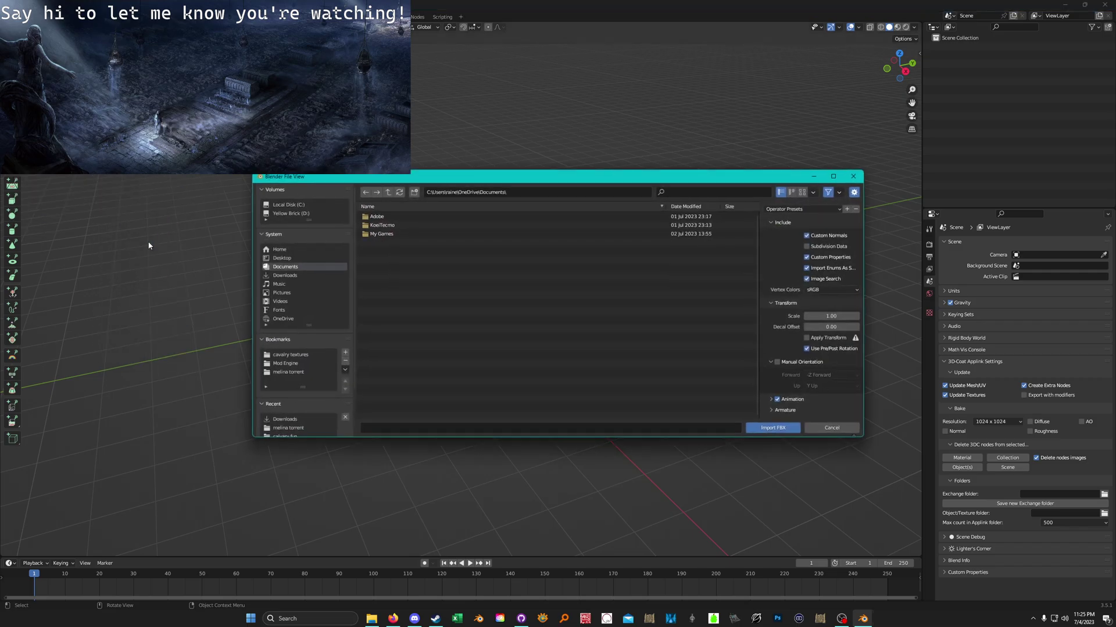
{"action": "left_click", "coordinate": [282, 259]}
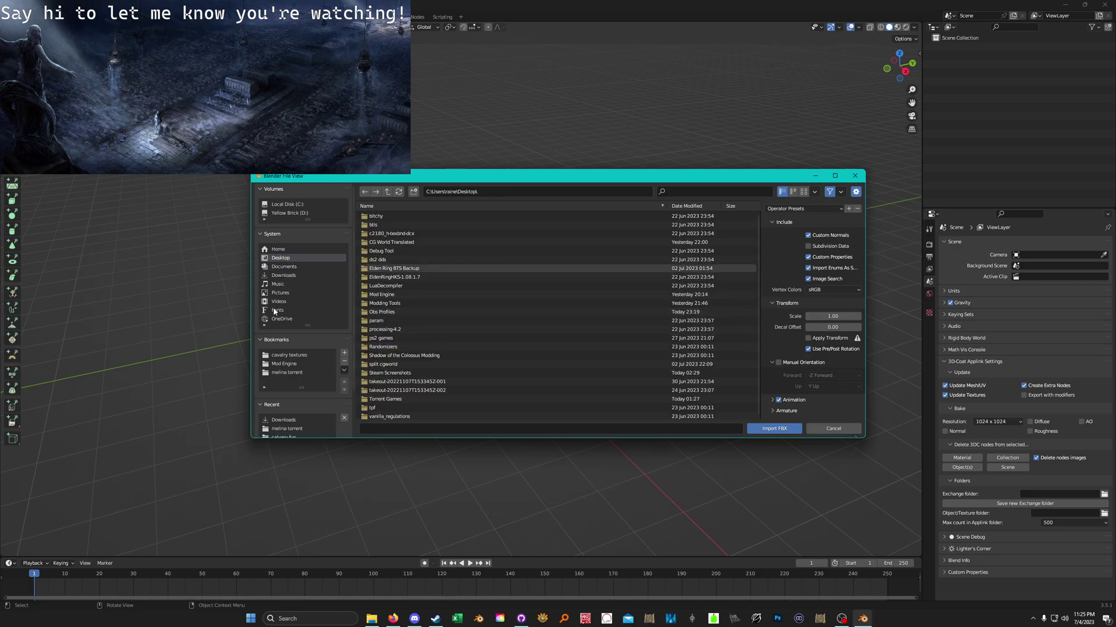
{"action": "scroll", "coordinate": [273, 385], "scroll_direction": "down", "scroll_amount": 2}
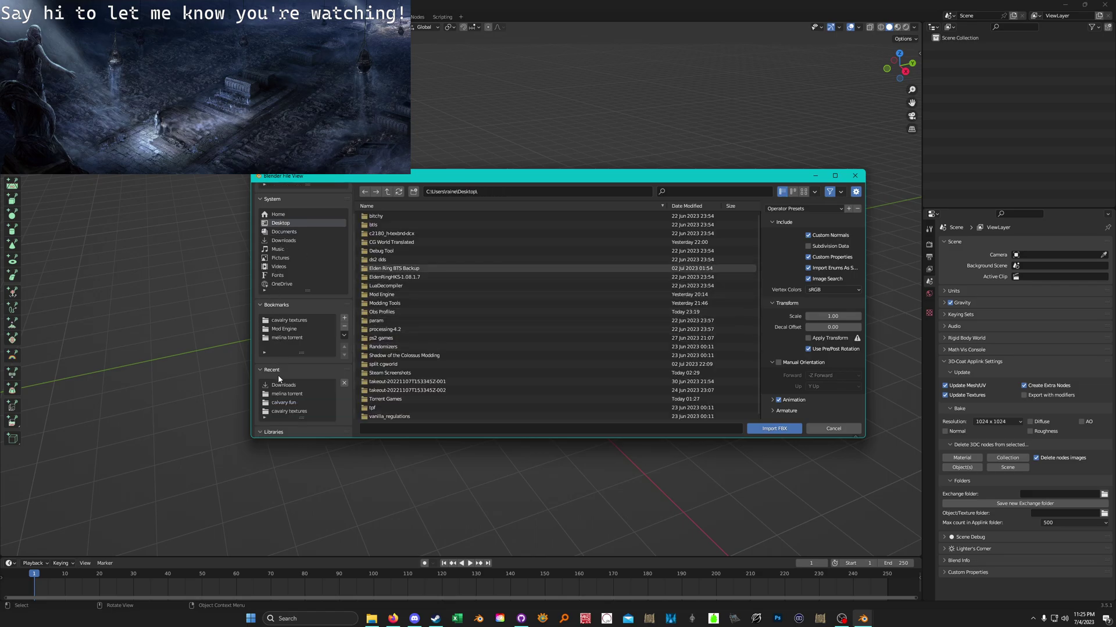
{"action": "left_click", "coordinate": [264, 292]}
{"action": "scroll", "coordinate": [285, 334], "scroll_direction": "down", "scroll_amount": 2}
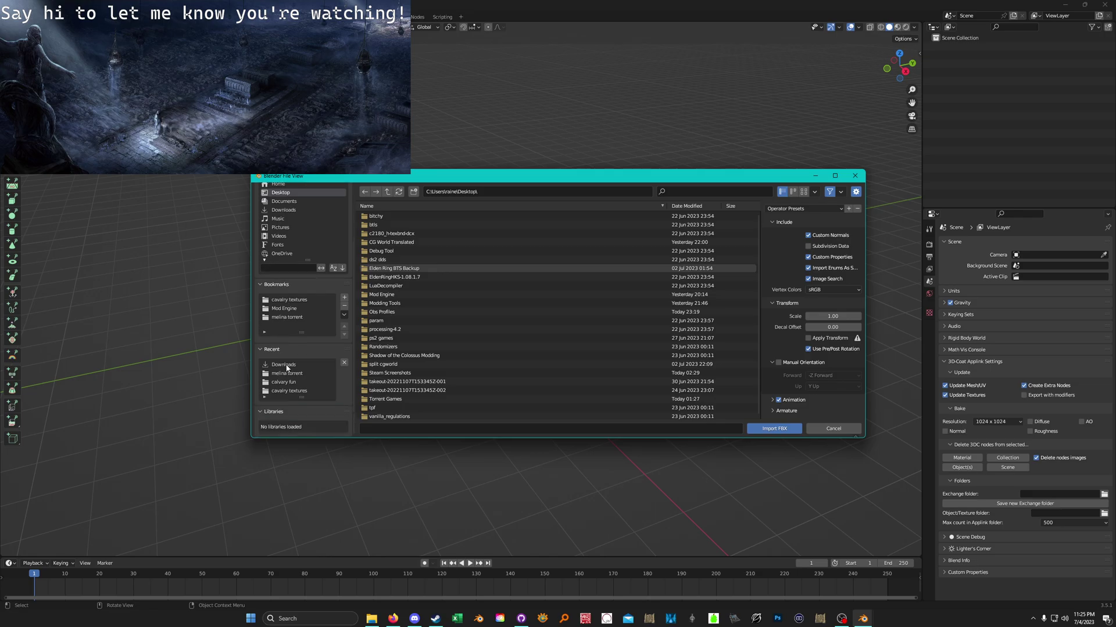
{"action": "scroll", "coordinate": [288, 363], "scroll_direction": "up", "scroll_amount": 4}
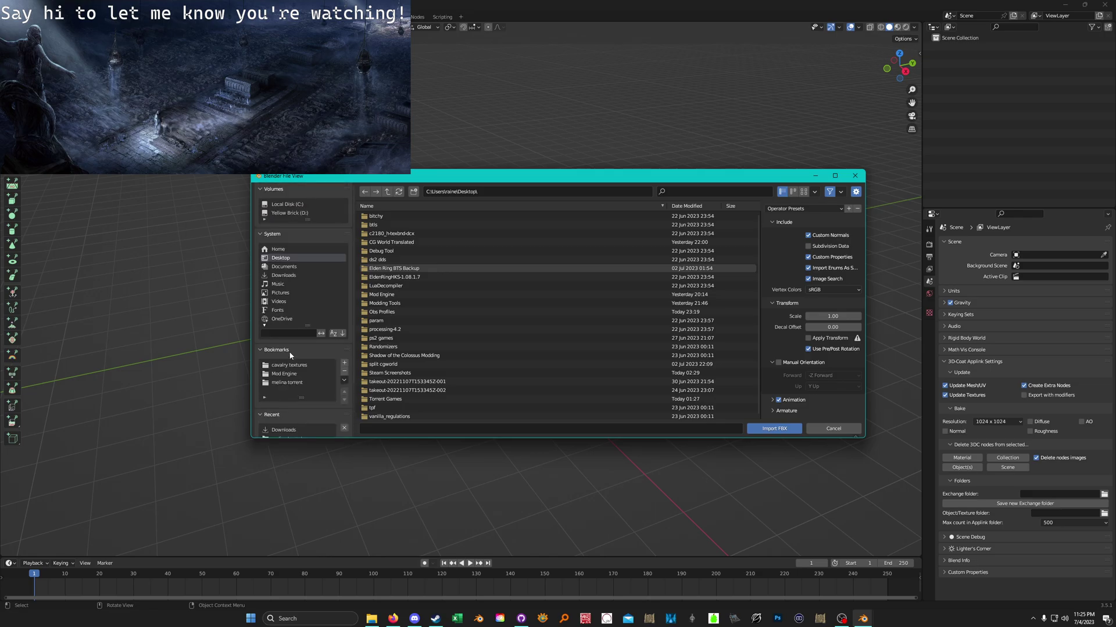
Navigate to C:\Program Files (x86)\Steam\steamapps\common.
{"action": "left_click", "coordinate": [287, 204]}
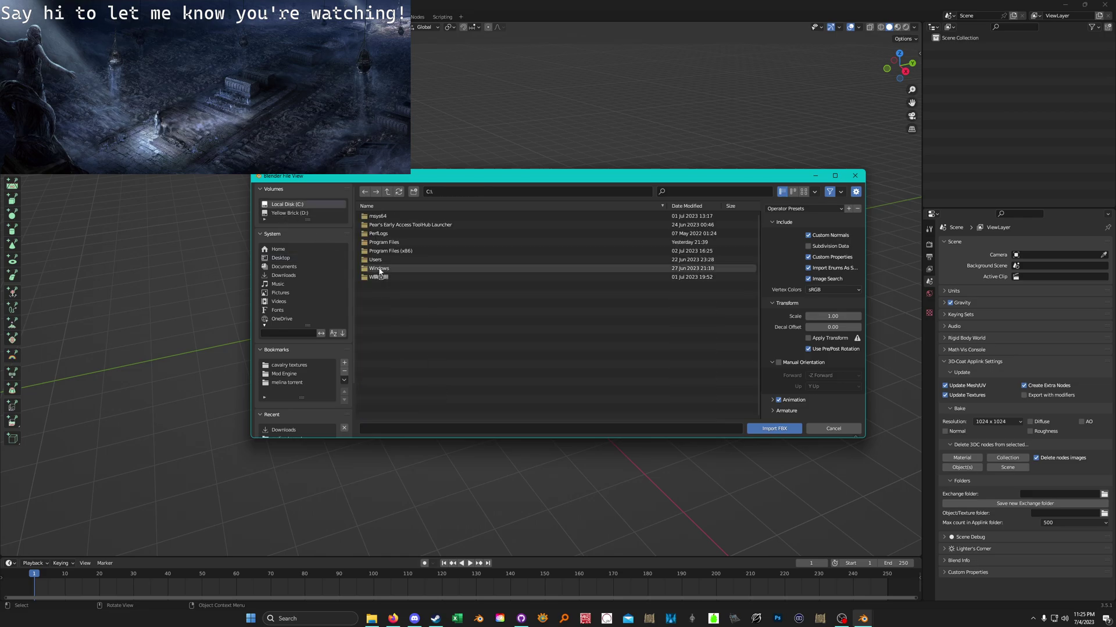
{"action": "double_click", "coordinate": [390, 251]}
{"action": "scroll", "coordinate": [393, 359], "scroll_direction": "down", "scroll_amount": 3}
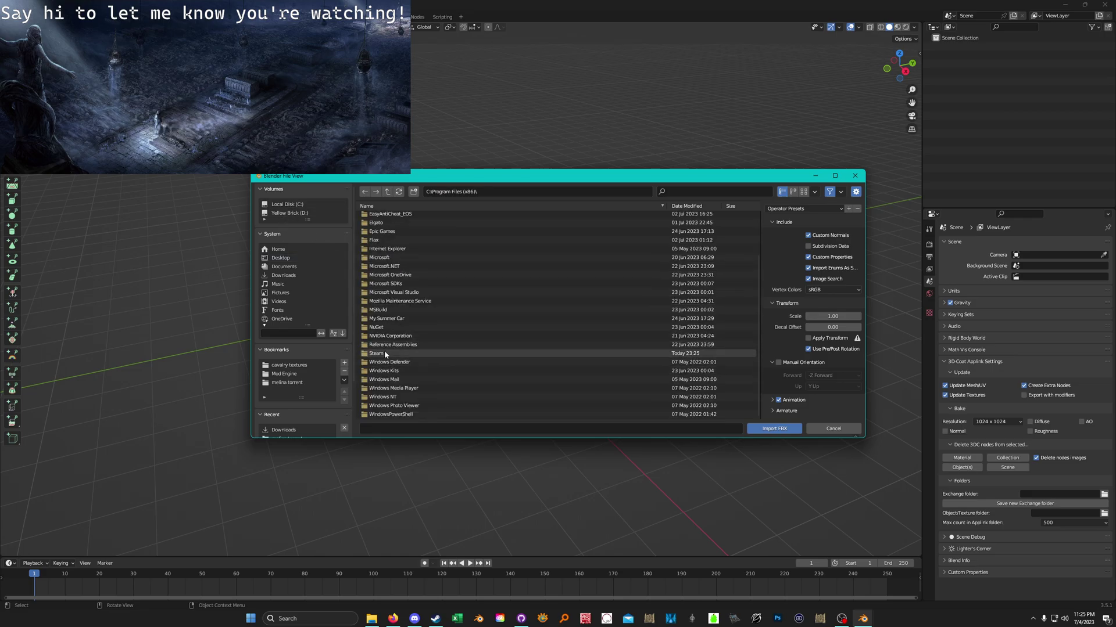
{"action": "double_click", "coordinate": [385, 353]}
{"action": "left_click", "coordinate": [383, 356]}
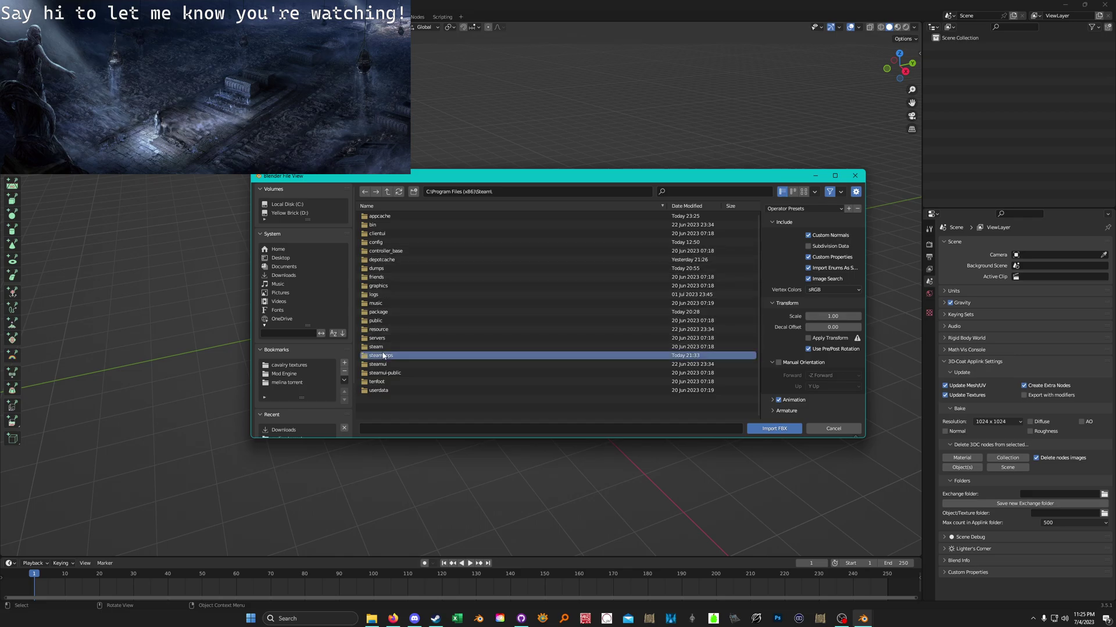
{"action": "double_click", "coordinate": [383, 356]}
{"action": "double_click", "coordinate": [387, 216]}
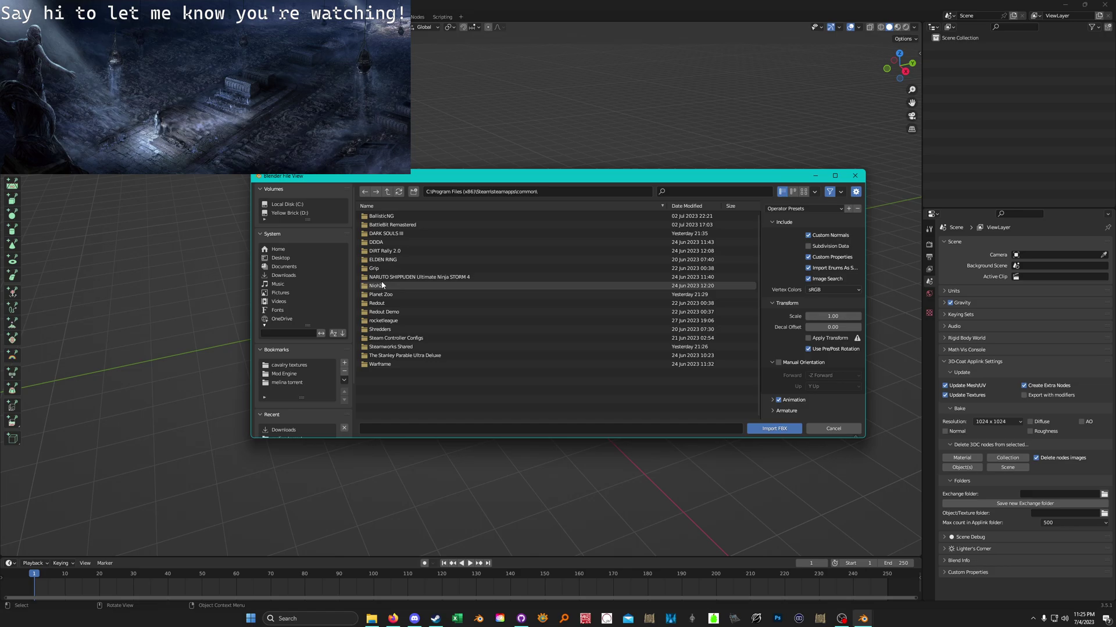
Go into ELDEN RING\Game\chr\c2010-chrbnd-dcx and import c2010.fbx.
{"action": "double_click", "coordinate": [384, 260]}
{"action": "left_click", "coordinate": [379, 225]}
{"action": "double_click", "coordinate": [379, 225]}
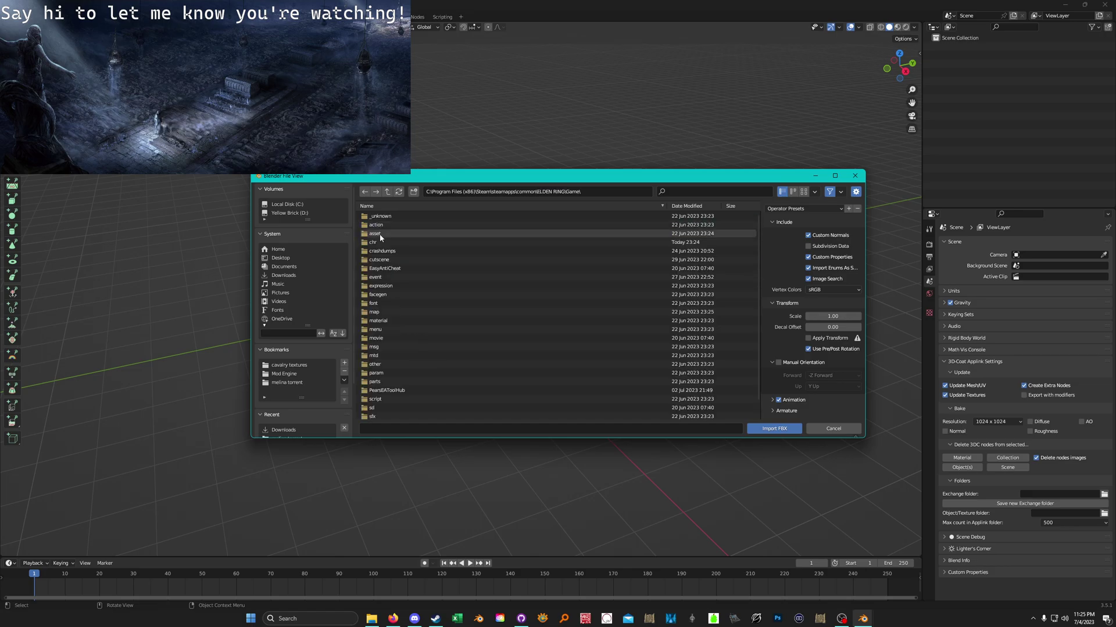
{"action": "double_click", "coordinate": [380, 243]}
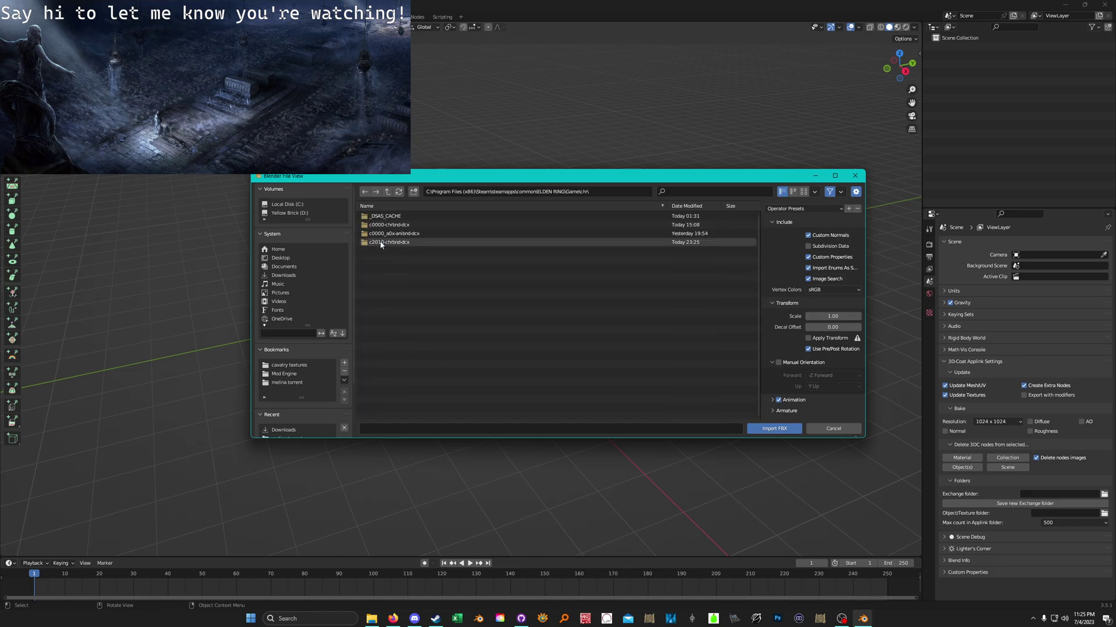
{"action": "double_click", "coordinate": [380, 243]}
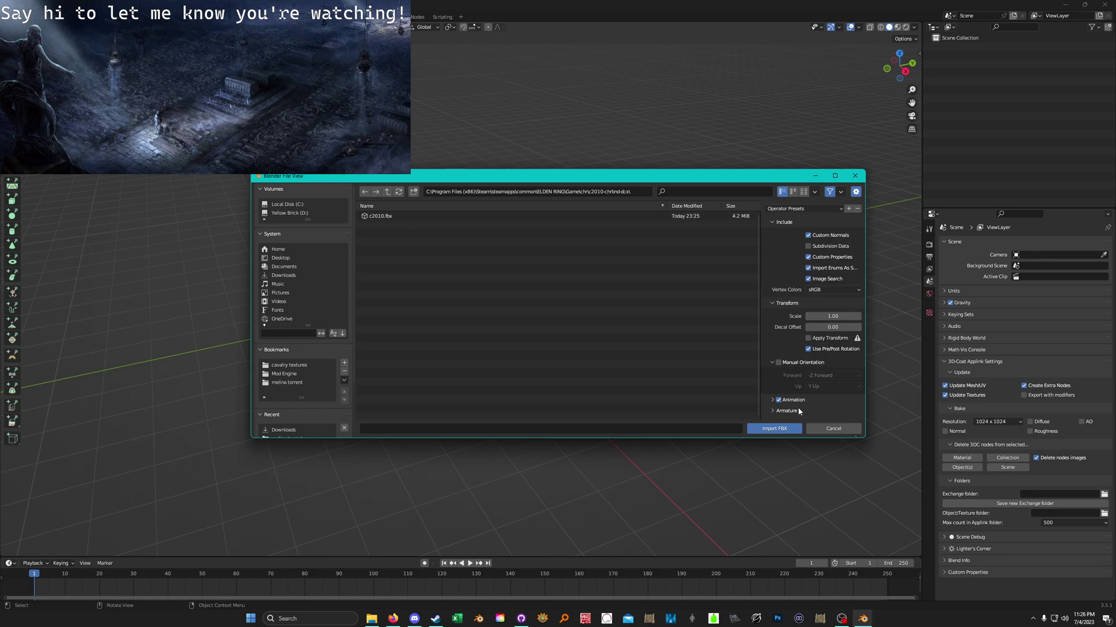
{"action": "double_click", "coordinate": [367, 217]}
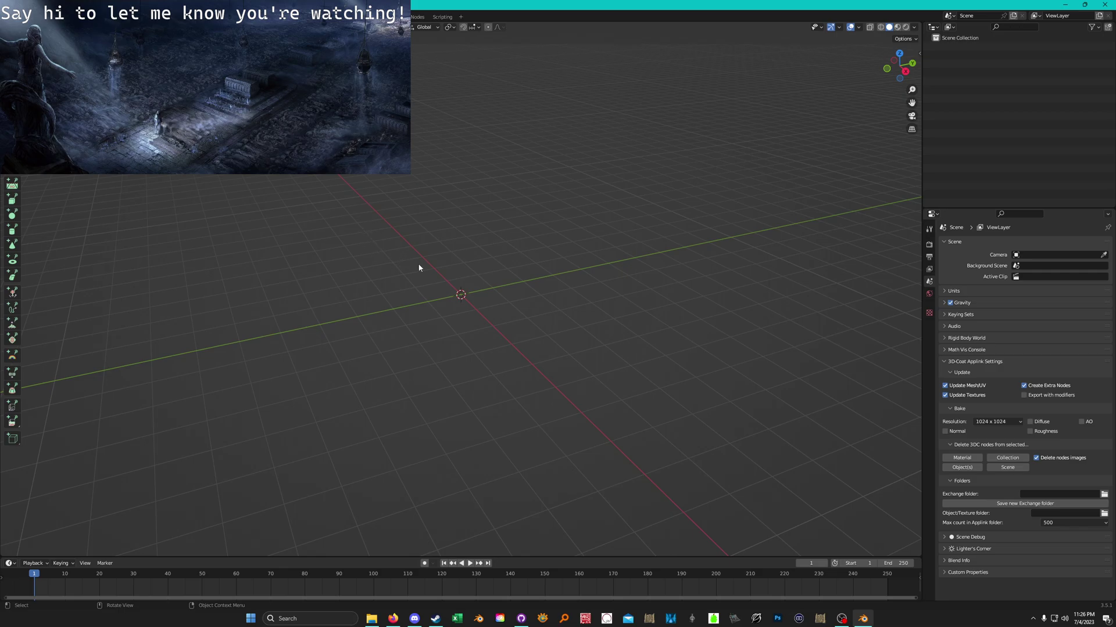
Orbit around the imported knight and select its Pelvis armature.
{"action": "scroll", "coordinate": [478, 258], "scroll_direction": "up", "scroll_amount": 5}
{"action": "middle_click_drag", "start_coordinate": [478, 257], "coordinate": [581, 300]}
{"action": "left_click", "coordinate": [660, 175]}
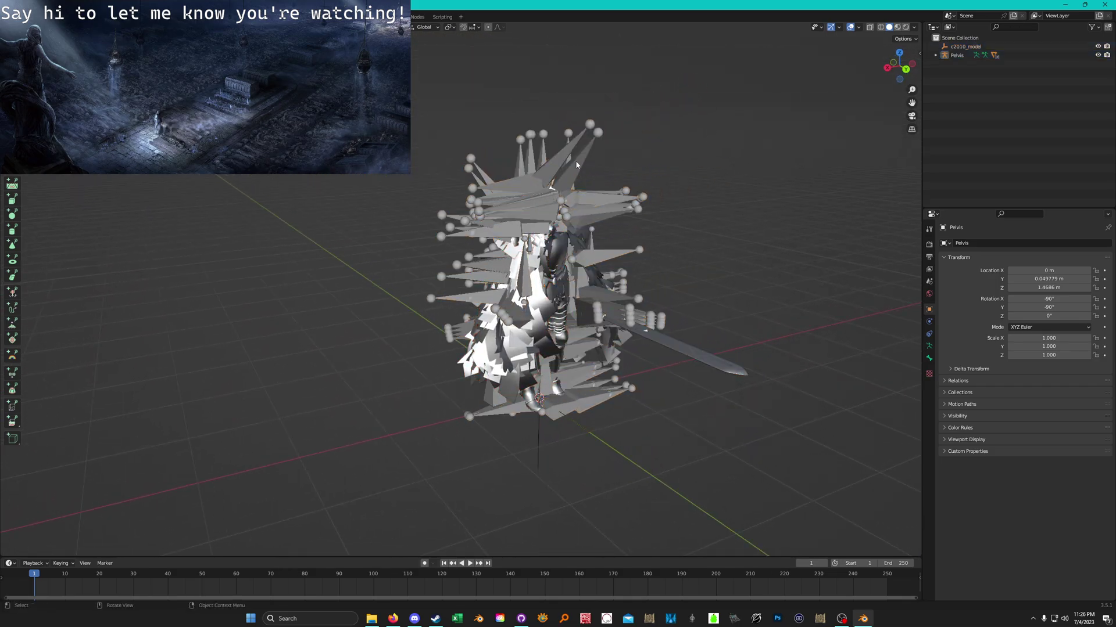
{"action": "left_click", "coordinate": [577, 155]}
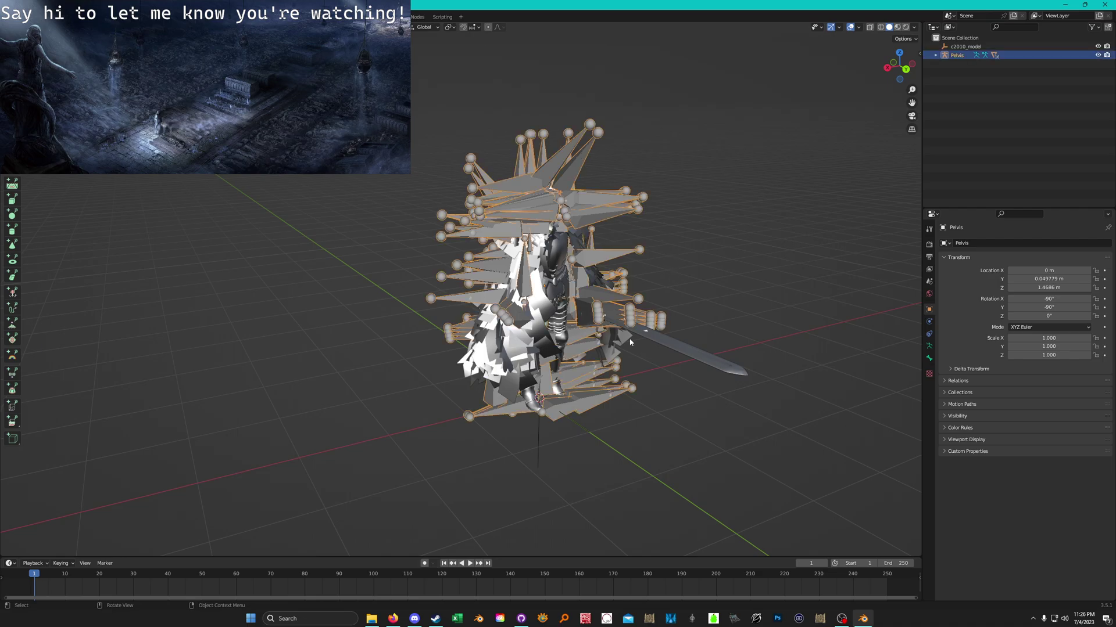
{"action": "middle_click_drag", "start_coordinate": [542, 227], "coordinate": [526, 270]}
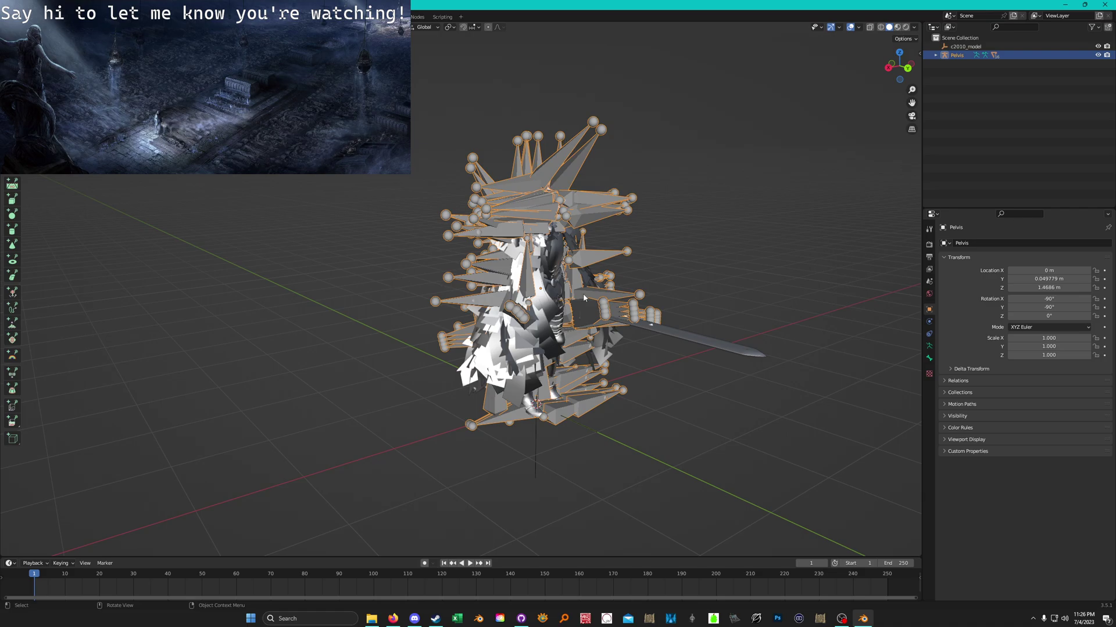
Expand the Pelvis entry in the Outliner to list its mesh parts, then reselect the armature.
{"action": "left_click", "coordinate": [957, 135]}
{"action": "left_click", "coordinate": [935, 55]}
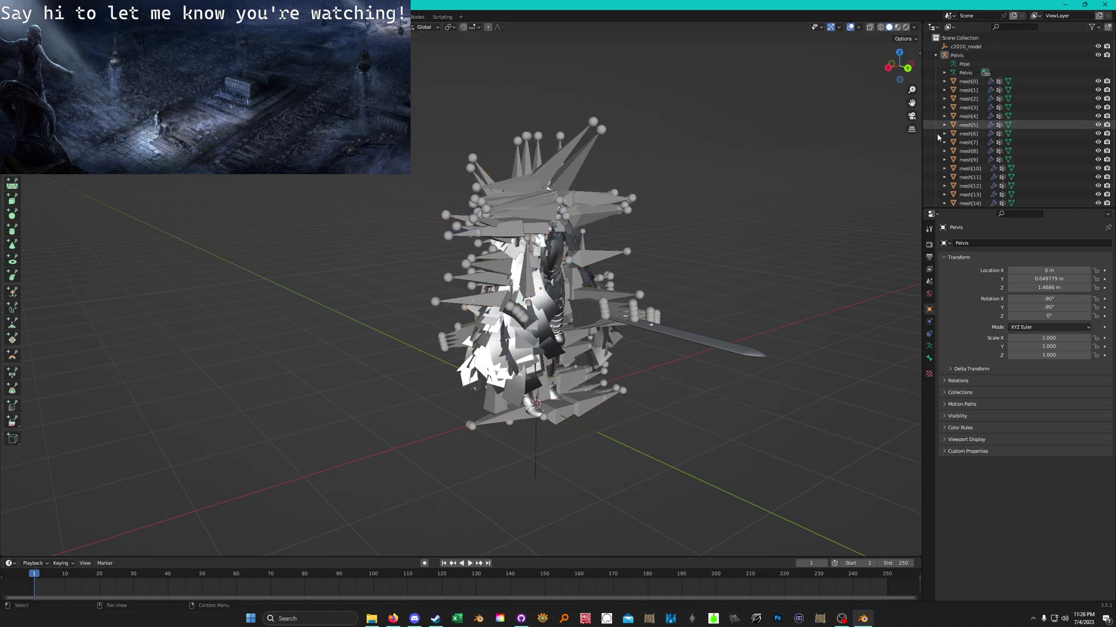
{"action": "left_click", "coordinate": [528, 192]}
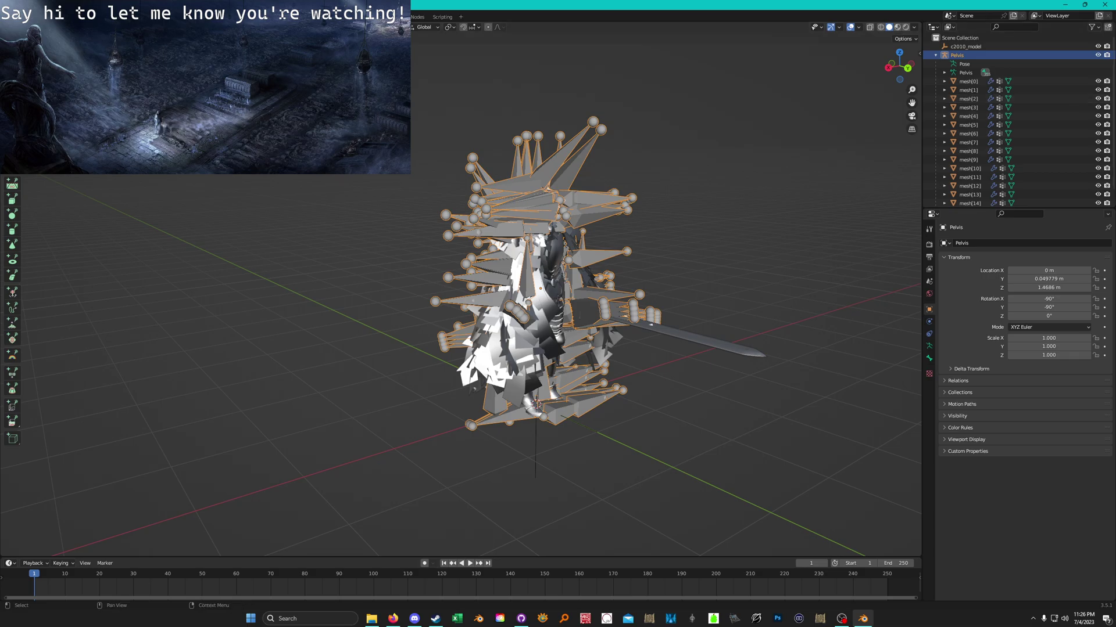
Hide the Pelvis armature with its eye icon and view the knight from front and side.
{"action": "left_click", "coordinate": [1098, 54]}
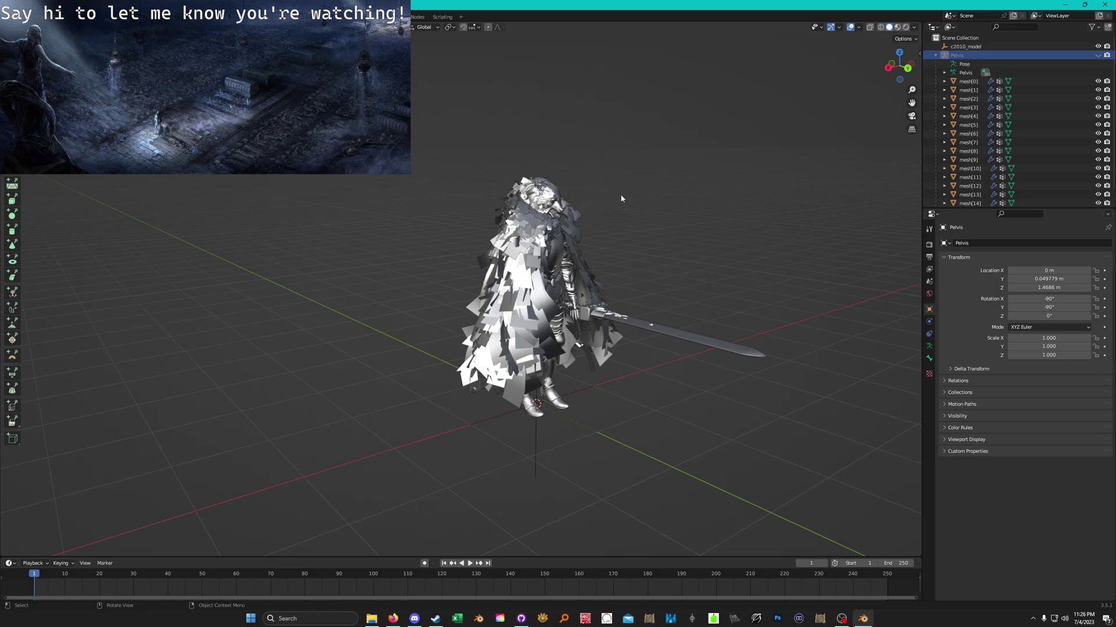
{"action": "middle_click_drag", "start_coordinate": [591, 208], "coordinate": [582, 175]}
{"action": "scroll", "coordinate": [584, 198], "scroll_direction": "up", "scroll_amount": 6}
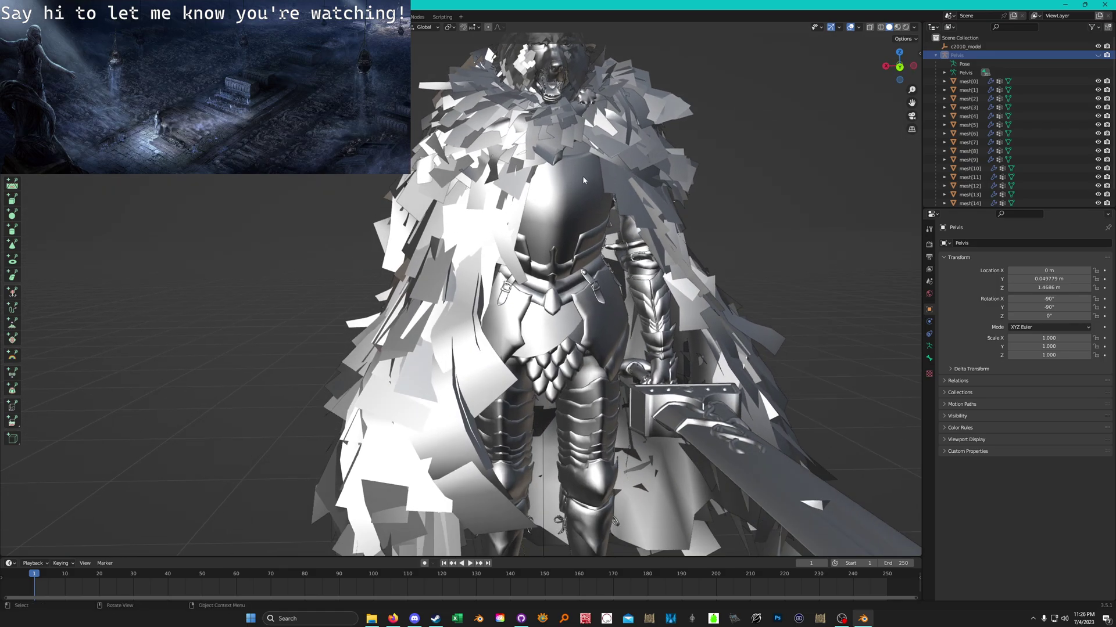
{"action": "scroll", "coordinate": [582, 175], "scroll_direction": "down", "scroll_amount": 6}
{"action": "middle_click_drag", "start_coordinate": [613, 215], "coordinate": [650, 224]}
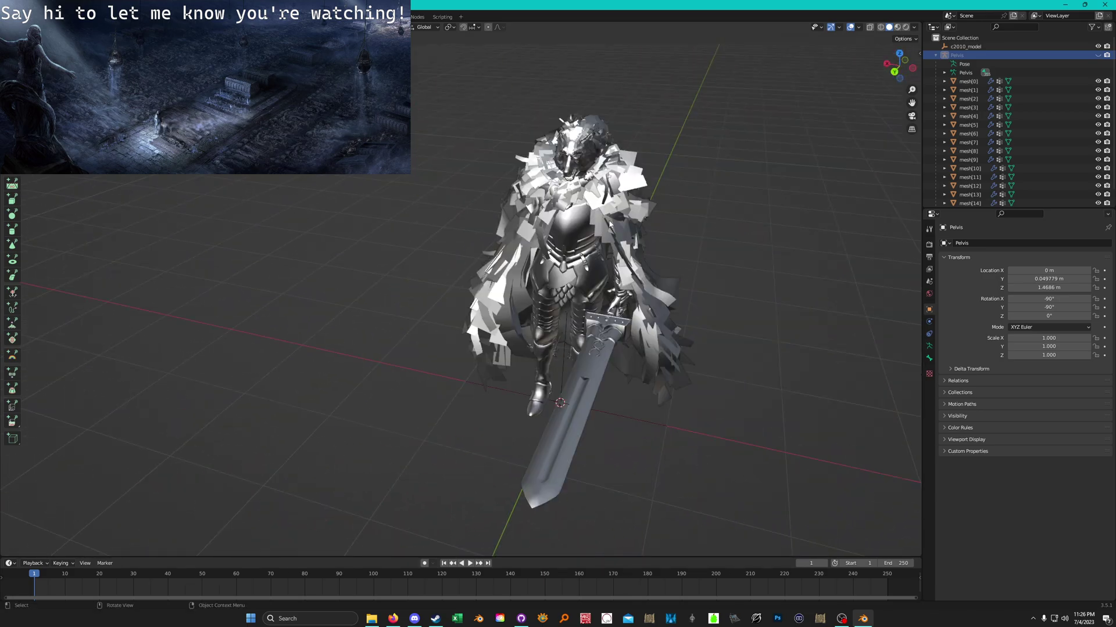
{"action": "left_click", "coordinate": [905, 28]}
{"action": "middle_click_drag", "start_coordinate": [579, 202], "coordinate": [670, 159]}
{"action": "scroll", "coordinate": [632, 192], "scroll_direction": "up", "scroll_amount": 5}
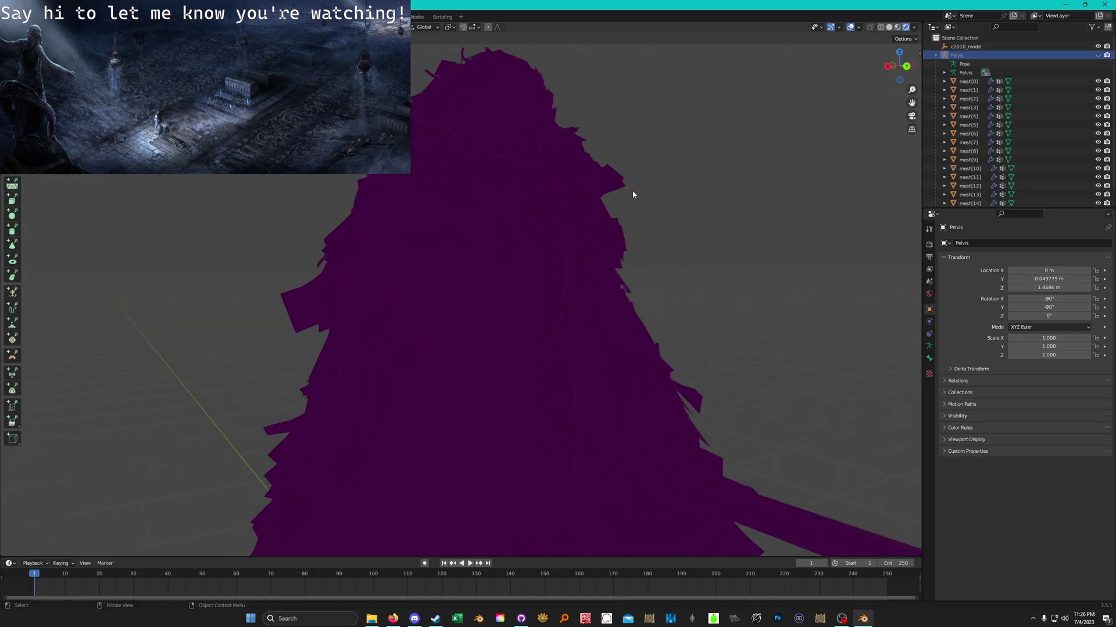
{"action": "middle_click_drag", "start_coordinate": [548, 311], "coordinate": [599, 212]}
{"action": "scroll", "coordinate": [649, 165], "scroll_direction": "down", "scroll_amount": 5}
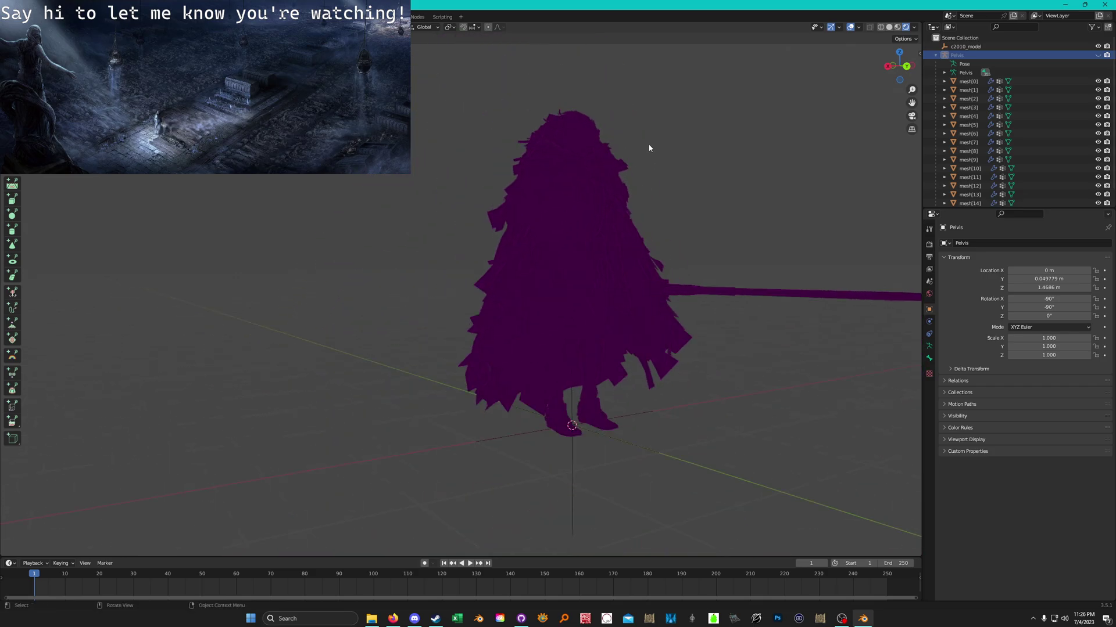
{"action": "middle_click_drag", "start_coordinate": [787, 111], "coordinate": [603, 208]}
{"action": "scroll", "coordinate": [603, 208], "scroll_direction": "up", "scroll_amount": 5}
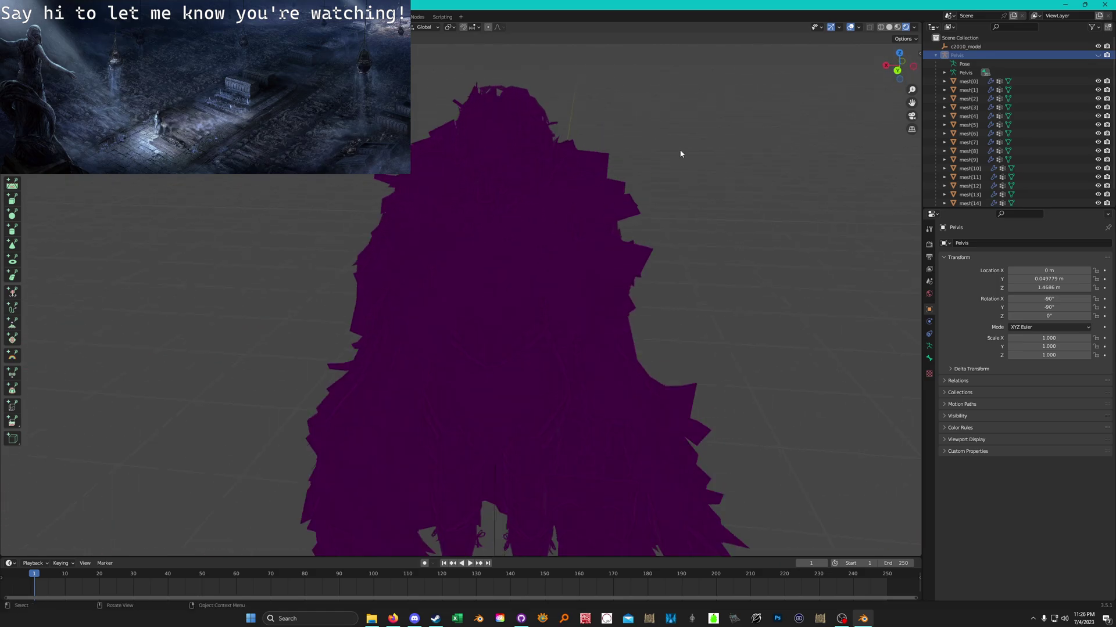
{"action": "left_click", "coordinate": [889, 28]}
{"action": "scroll", "coordinate": [445, 223], "scroll_direction": "down", "scroll_amount": 2}
{"action": "middle_click_drag", "start_coordinate": [445, 224], "coordinate": [692, 273]}
{"action": "left_click", "coordinate": [537, 343]}
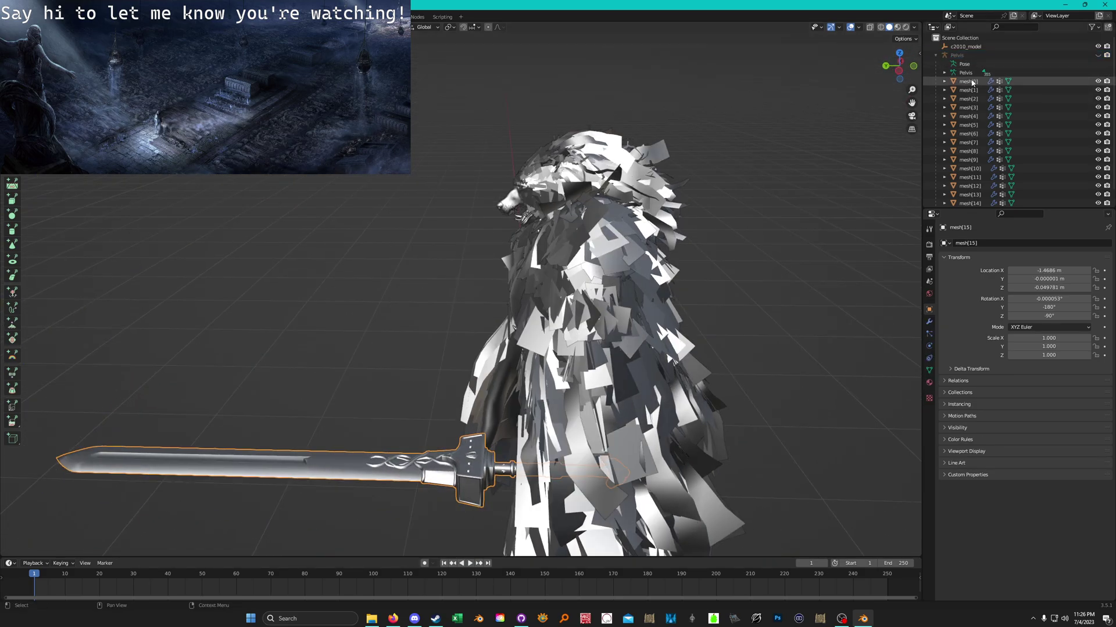
Raise mesh[0] to Z 0.17412 m, then unhide the Pelvis armature.
{"action": "left_click", "coordinate": [975, 83]}
{"action": "scroll", "coordinate": [976, 145], "scroll_direction": "down", "scroll_amount": 1}
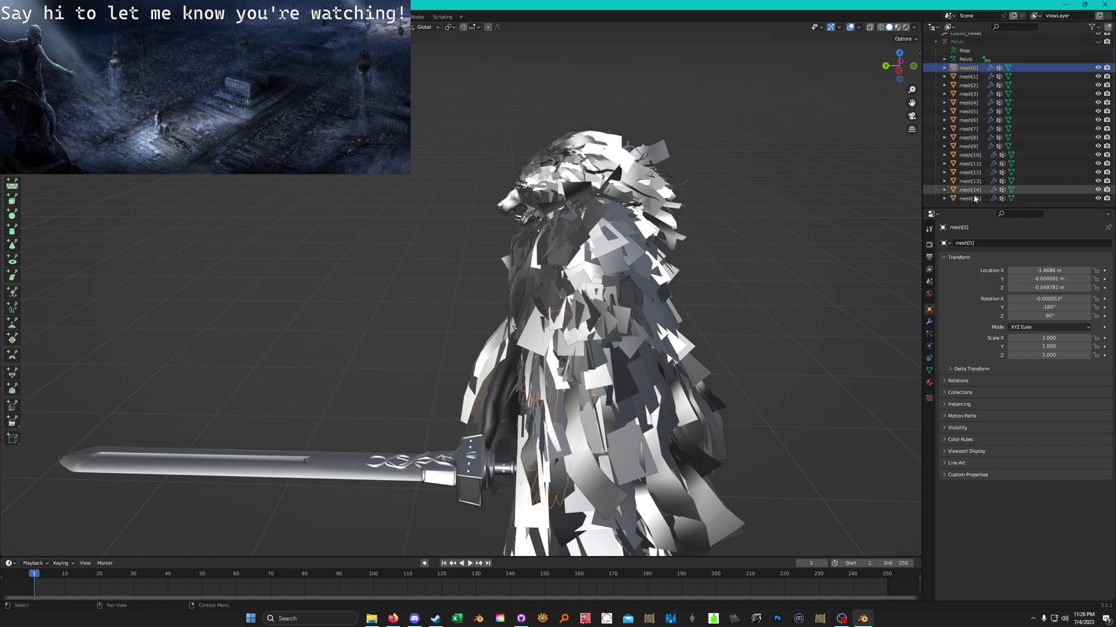
{"action": "middle_click_drag", "start_coordinate": [462, 310], "coordinate": [494, 275]}
{"action": "scroll", "coordinate": [494, 275], "scroll_direction": "down", "scroll_amount": 3}
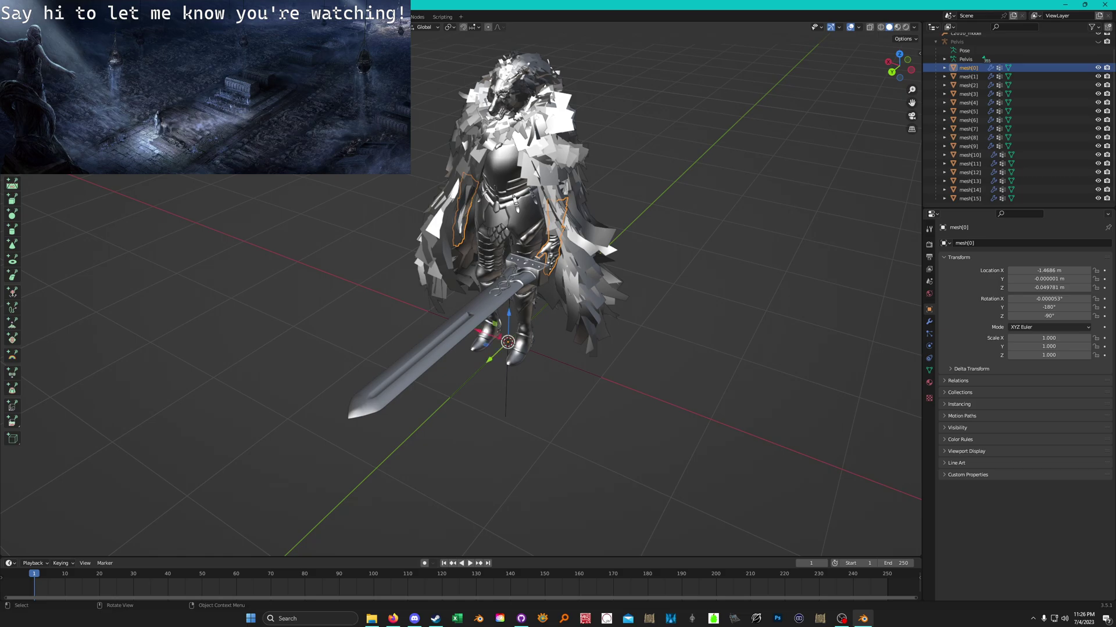
{"action": "left_click_drag", "start_coordinate": [493, 361], "coordinate": [451, 337]}
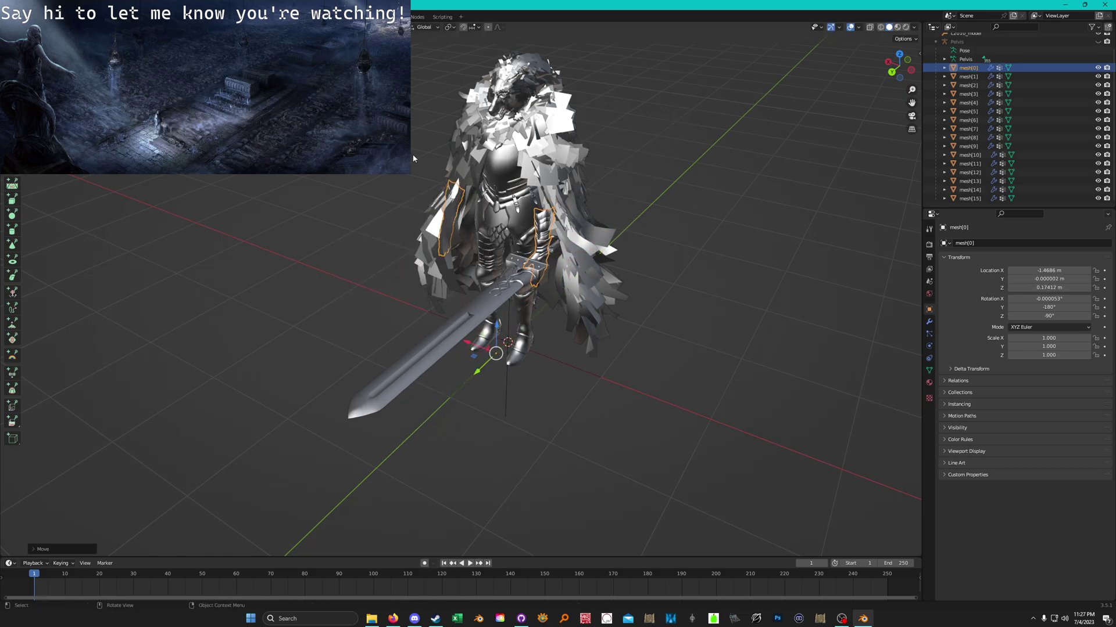
{"action": "scroll", "coordinate": [959, 68], "scroll_direction": "up", "scroll_amount": 1}
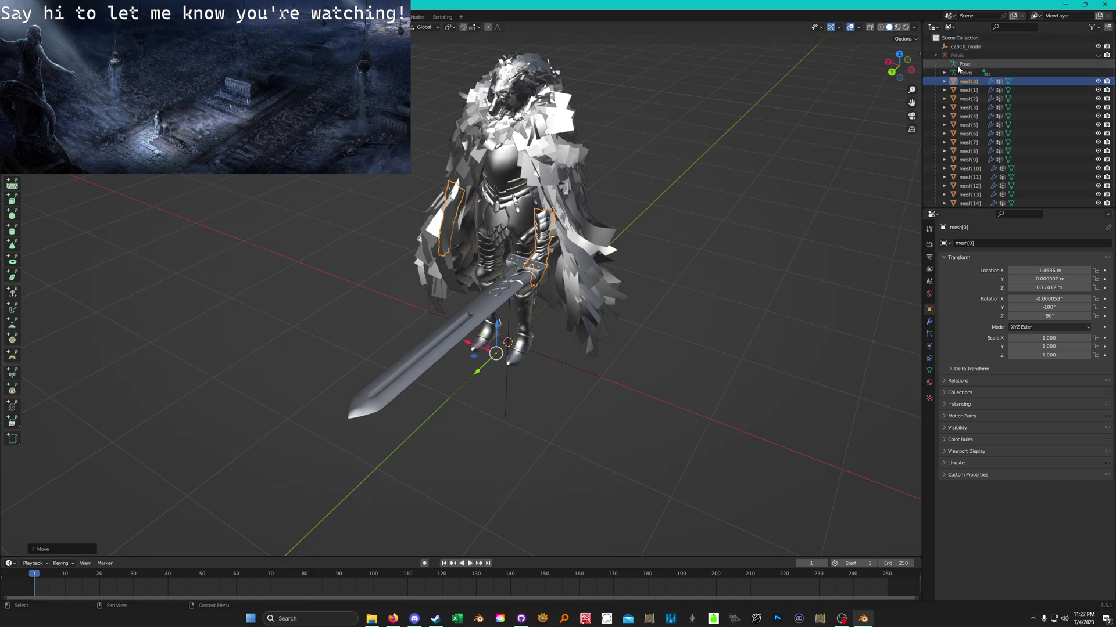
{"action": "left_click", "coordinate": [1097, 56]}
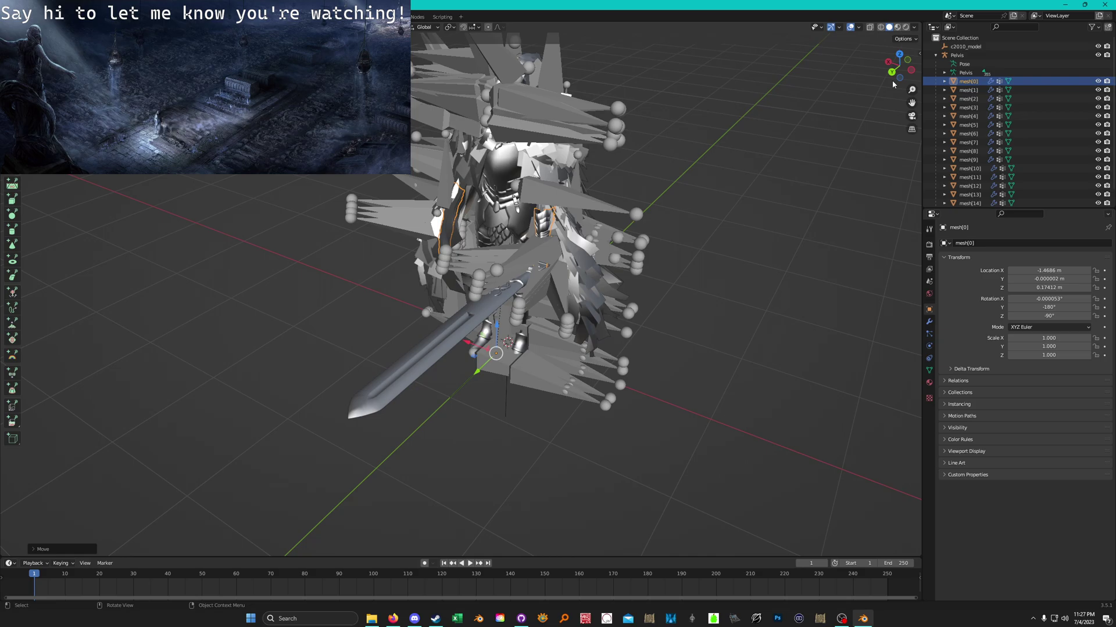
{"action": "middle_click_drag", "start_coordinate": [526, 206], "coordinate": [555, 246]}
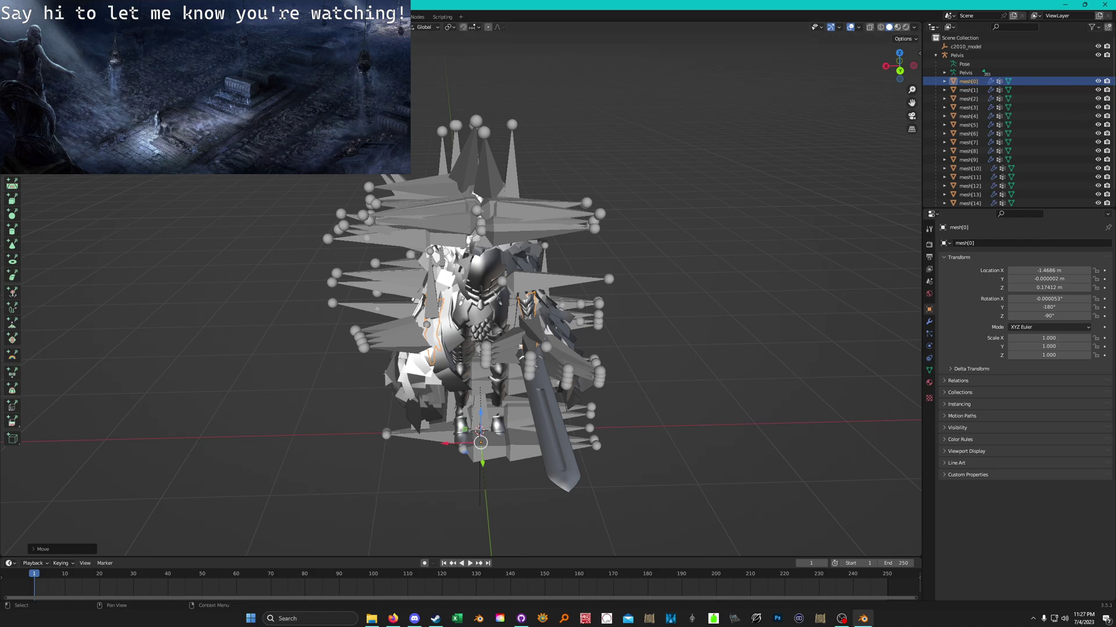